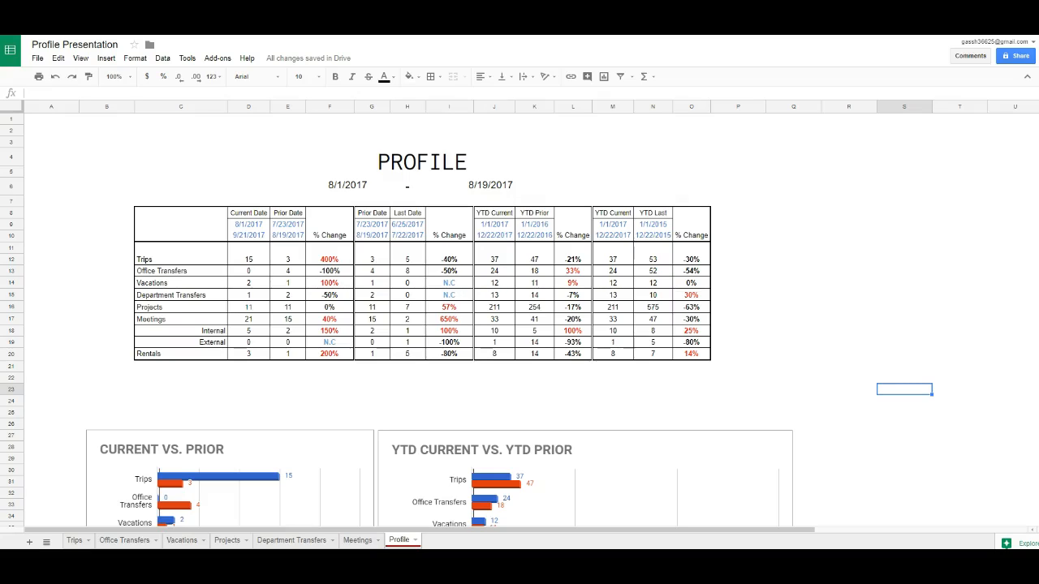
Step: Look through the Trips, Office Transfers, Vacations, Projects and Department Transfers sheets, ending on the Trips sheet
{"action": "left_click", "coordinate": [74, 541]}
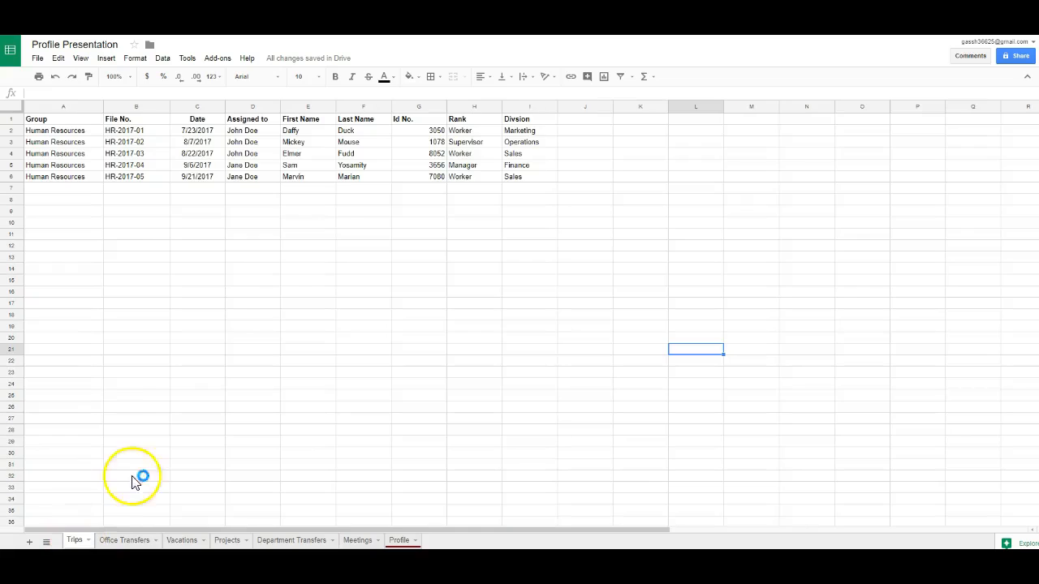
{"action": "left_click", "coordinate": [127, 542]}
{"action": "left_click", "coordinate": [181, 541]}
{"action": "left_click", "coordinate": [236, 541]}
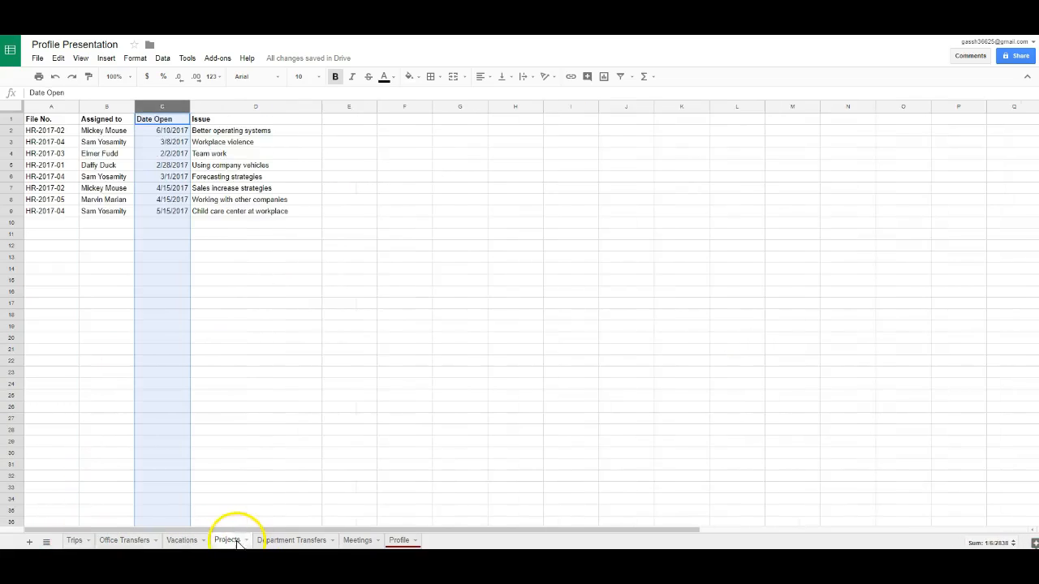
{"action": "left_click", "coordinate": [278, 540]}
{"action": "left_click", "coordinate": [74, 541]}
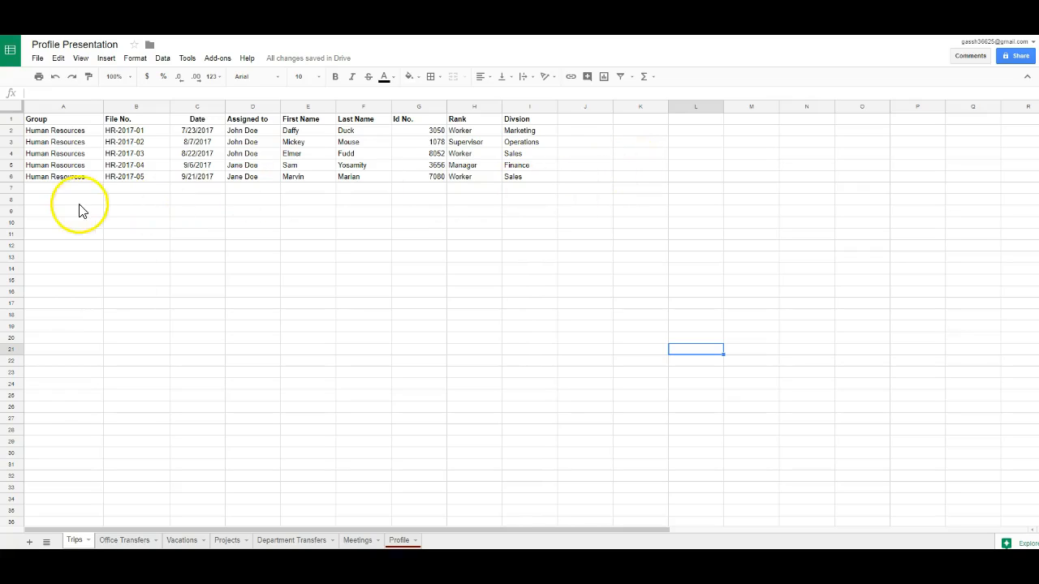
Step: Enter the test values sales in I7 and SALES in I8, below the last Division entry
{"action": "left_click", "coordinate": [522, 189]}
{"action": "left_click", "coordinate": [521, 178]}
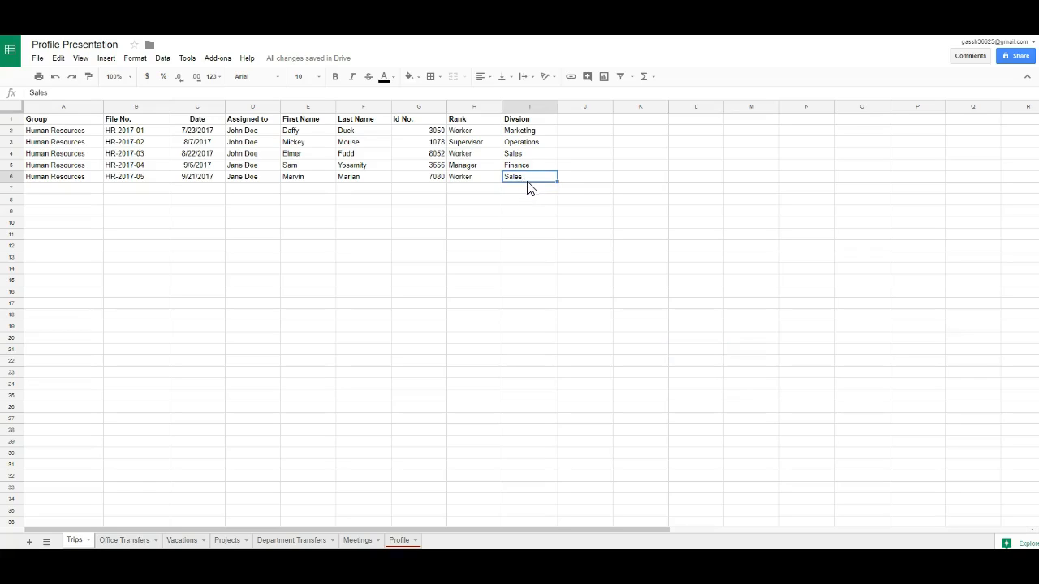
{"action": "left_click", "coordinate": [525, 188]}
{"action": "type", "text": "sale"}
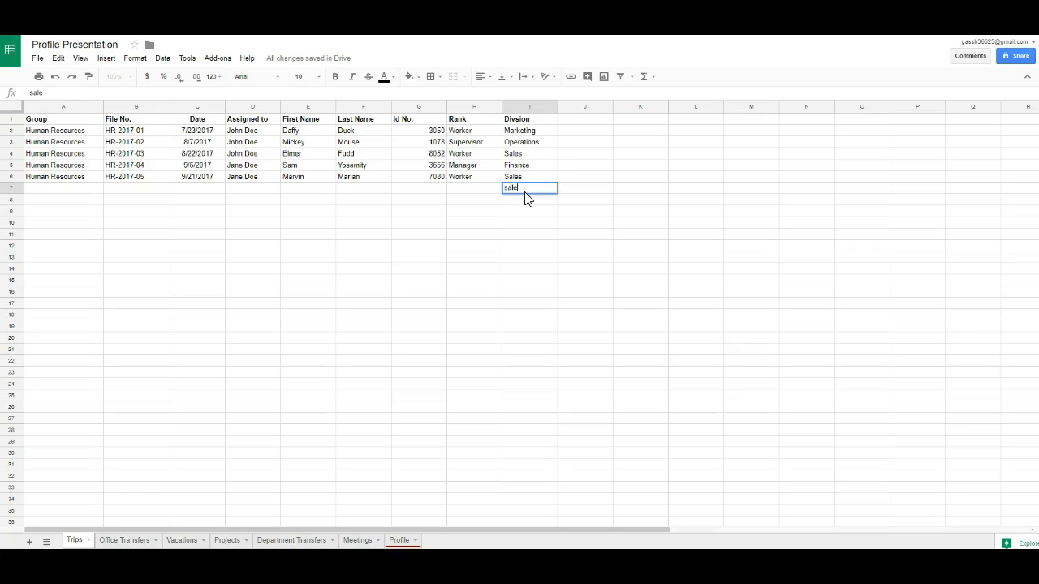
{"action": "type", "text": "s"}
{"action": "key", "text": "Return"}
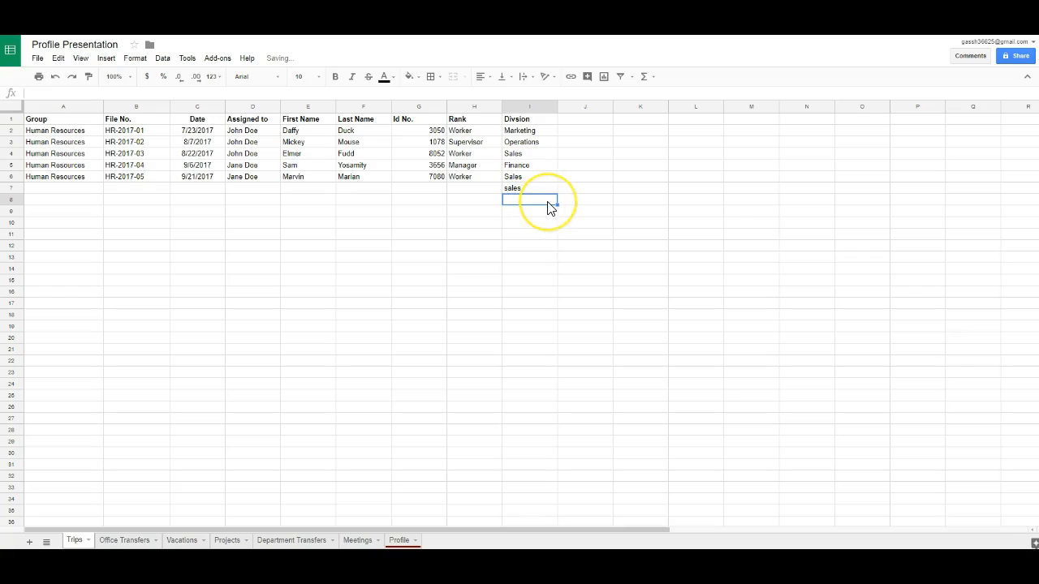
{"action": "type", "text": "SALES"}
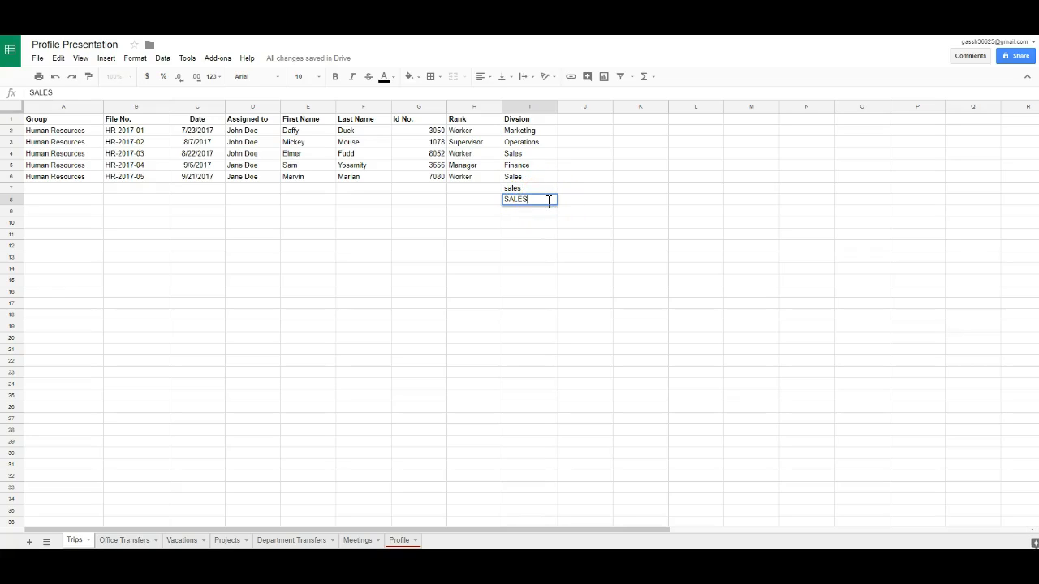
{"action": "left_click", "coordinate": [549, 229]}
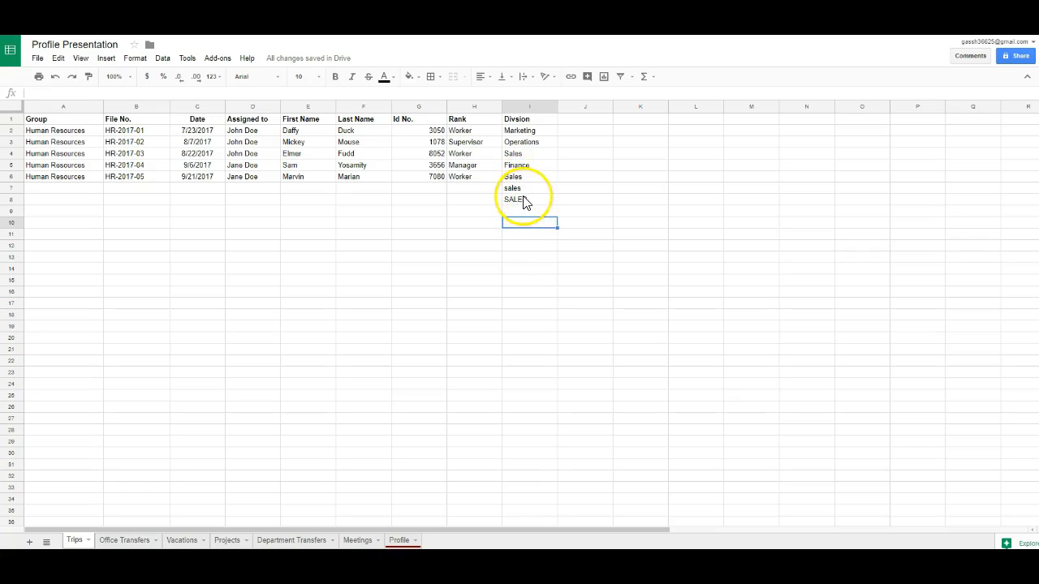
Step: Clear the test entries in cells I7 to I9 of the Division column
{"action": "left_click", "coordinate": [514, 190]}
{"action": "left_click", "coordinate": [509, 201]}
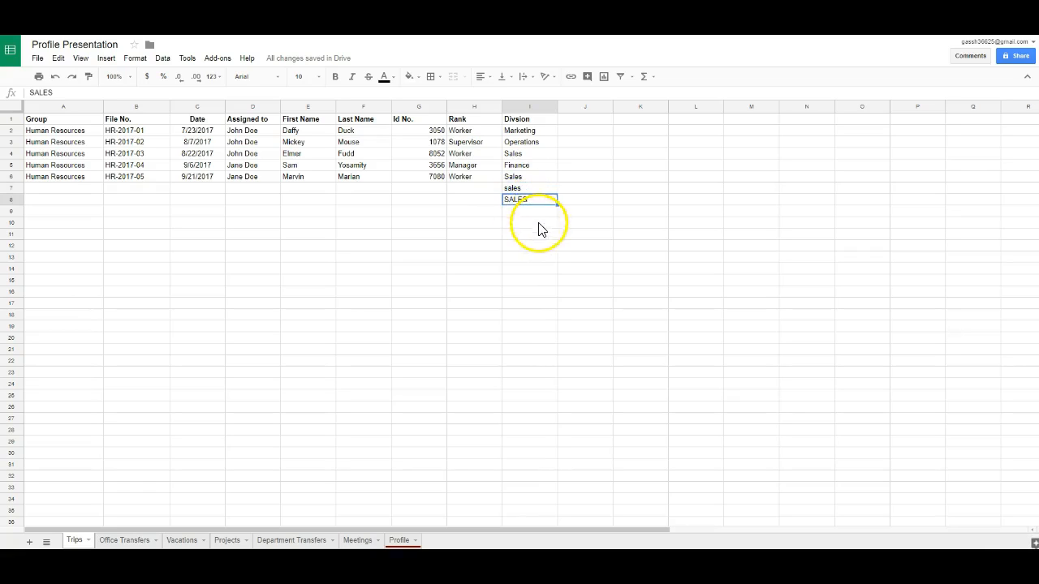
{"action": "left_click_drag", "start_coordinate": [512, 190], "coordinate": [522, 215]}
{"action": "key", "text": "Delete"}
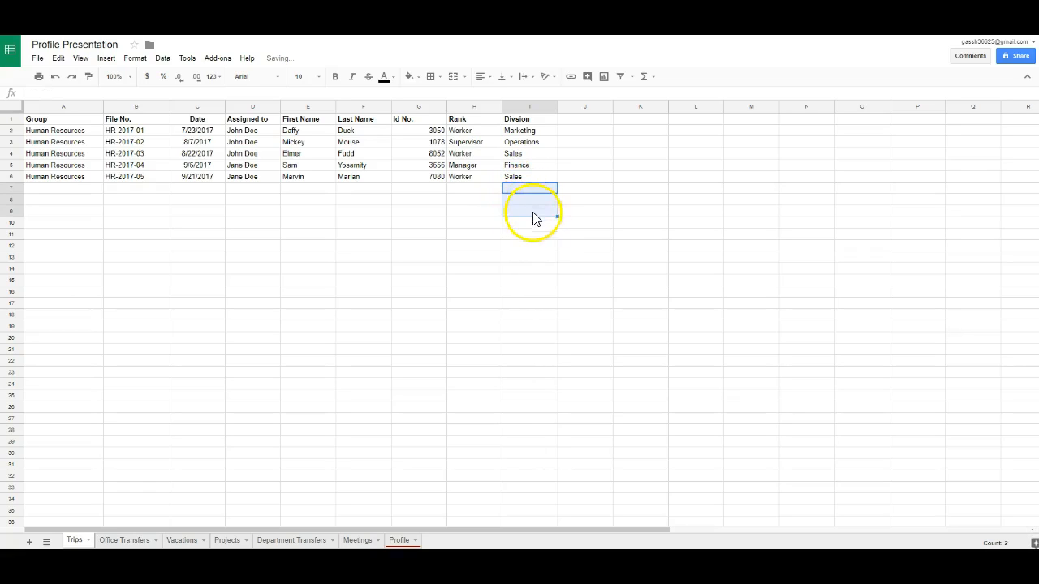
{"action": "left_click", "coordinate": [534, 262]}
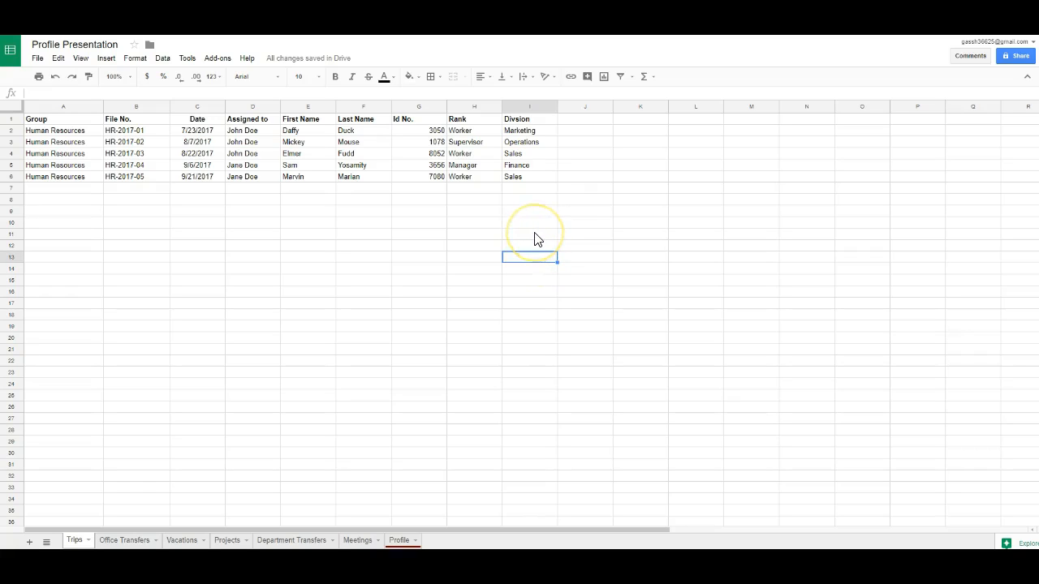
{"action": "left_click", "coordinate": [594, 180]}
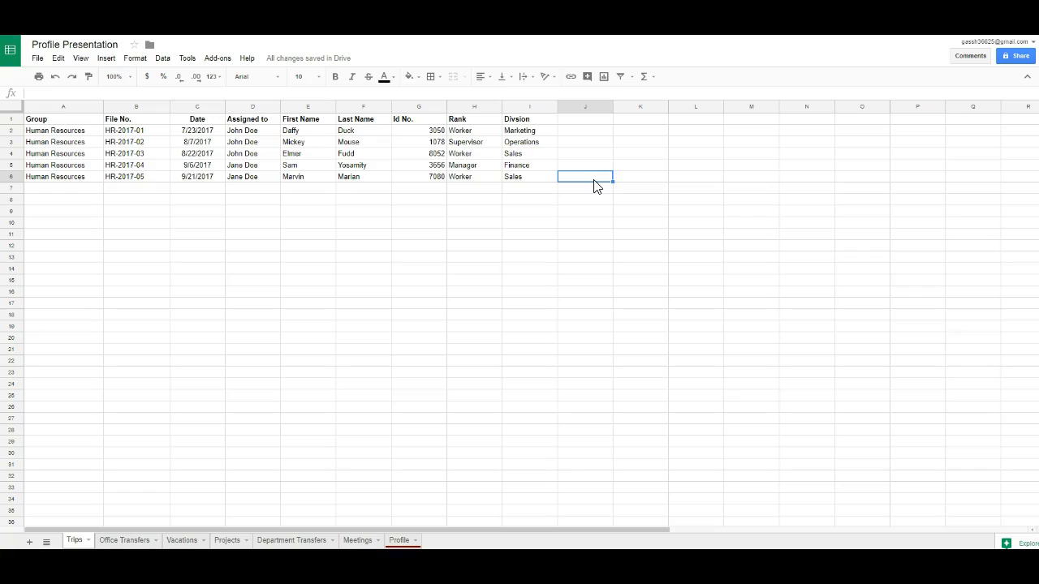
{"action": "left_click", "coordinate": [163, 61]}
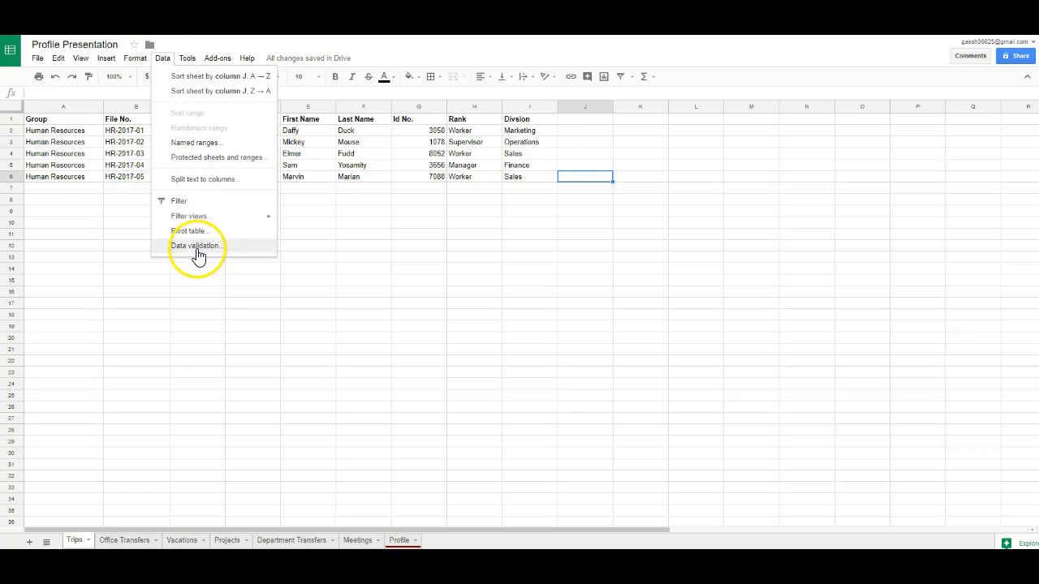
{"action": "left_click", "coordinate": [198, 256]}
{"action": "left_click", "coordinate": [511, 362]}
Step: Add a data validation dropdown to cell J6 using a list of items: Marketing, Operation
{"action": "left_click", "coordinate": [162, 59]}
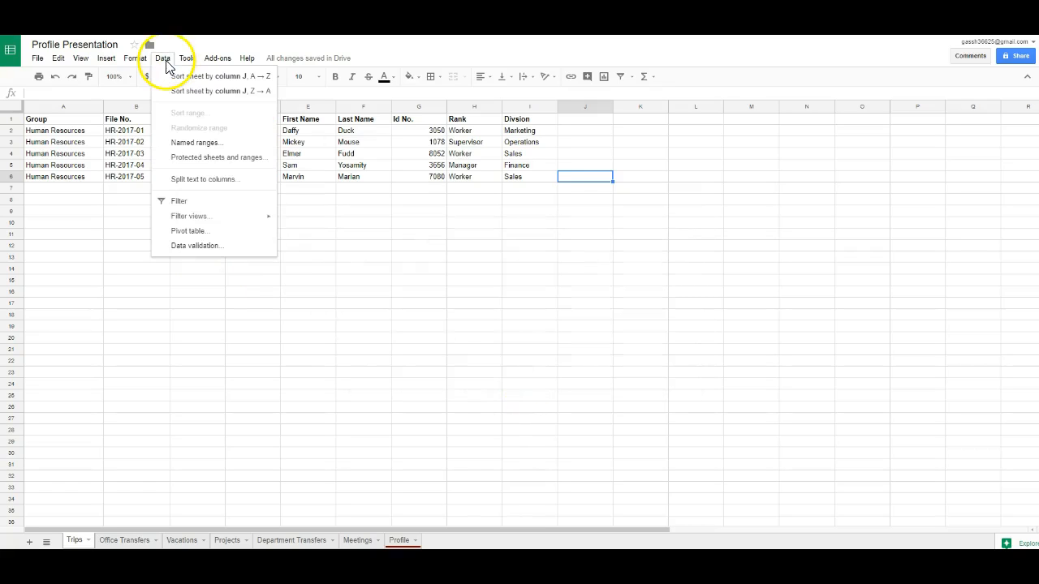
{"action": "left_click", "coordinate": [198, 256]}
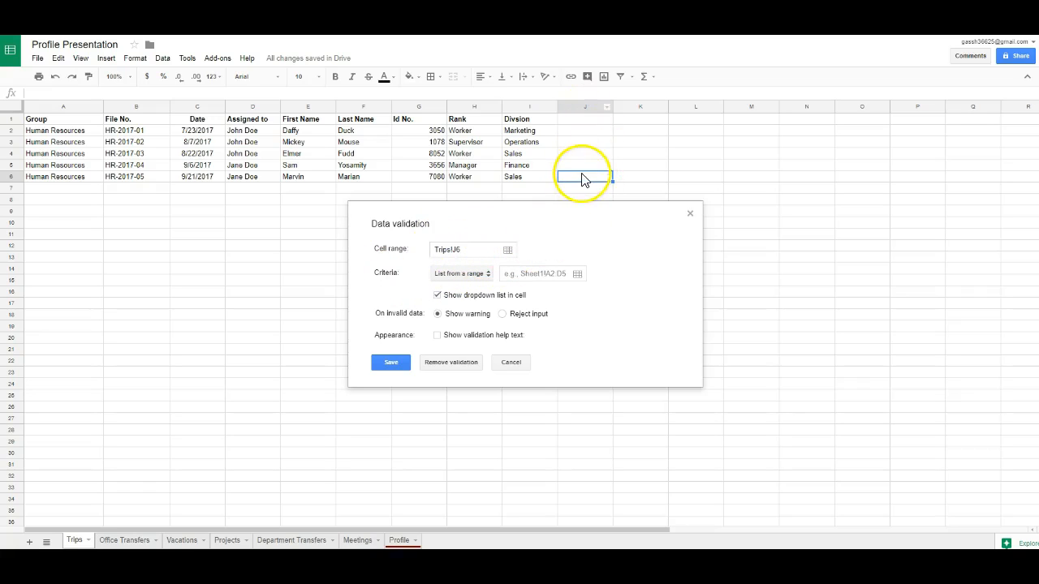
{"action": "left_click_drag", "start_coordinate": [520, 132], "coordinate": [523, 185]}
{"action": "left_click", "coordinate": [487, 274]}
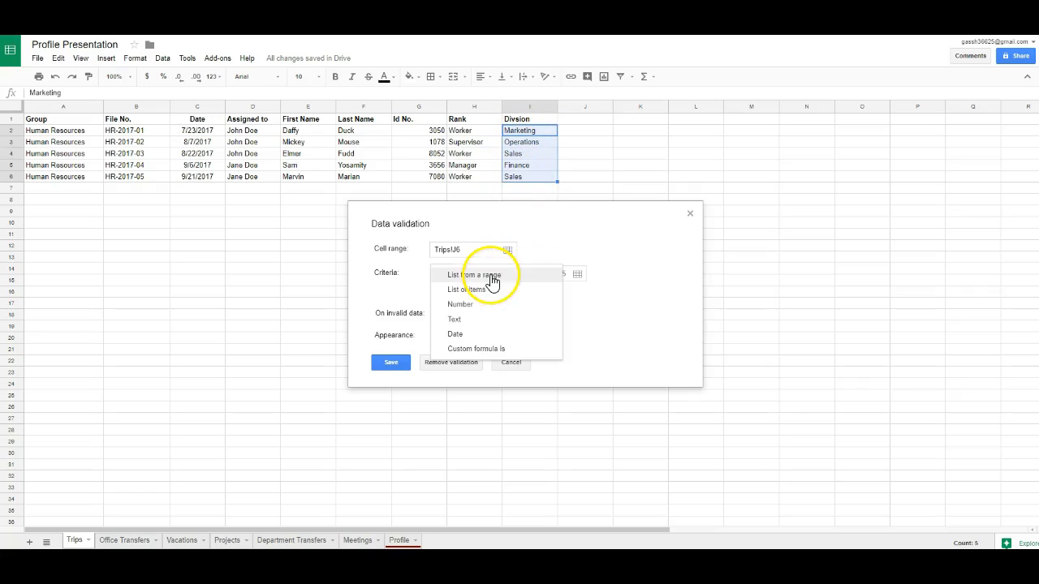
{"action": "left_click", "coordinate": [477, 293]}
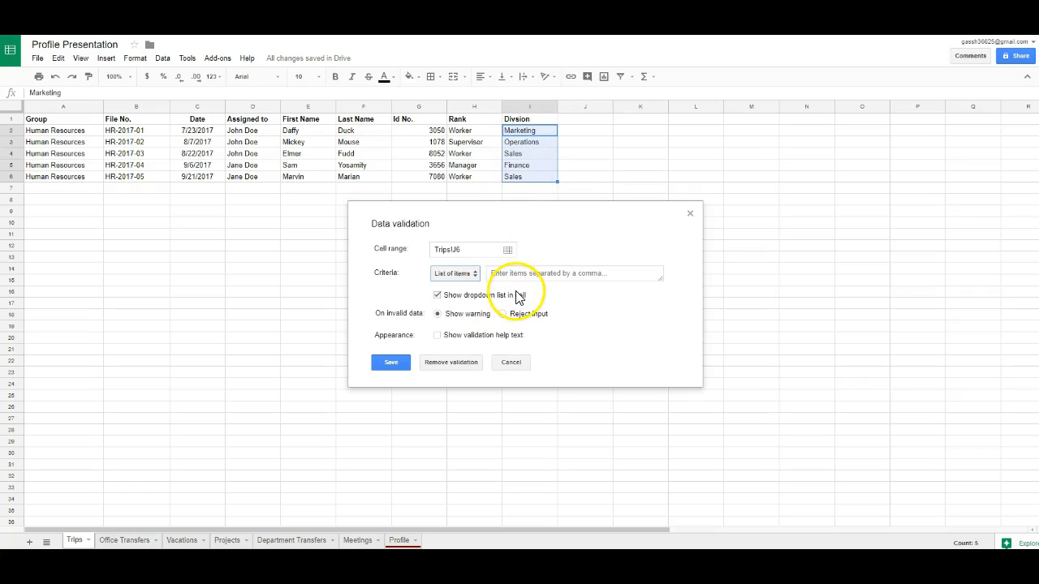
{"action": "left_click", "coordinate": [526, 274]}
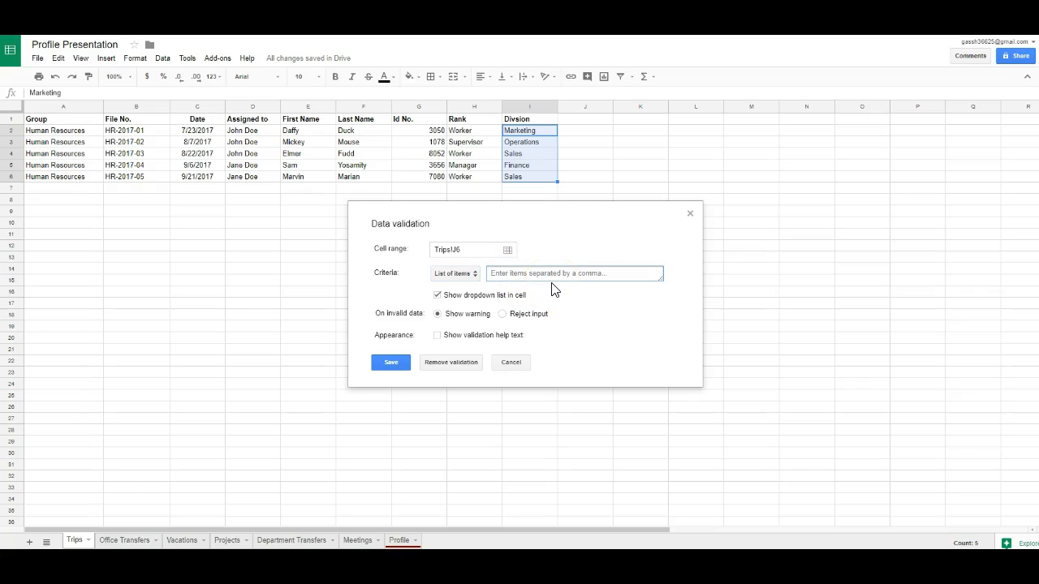
{"action": "type", "text": "Marketing, Operation"}
{"action": "left_click", "coordinate": [391, 363]}
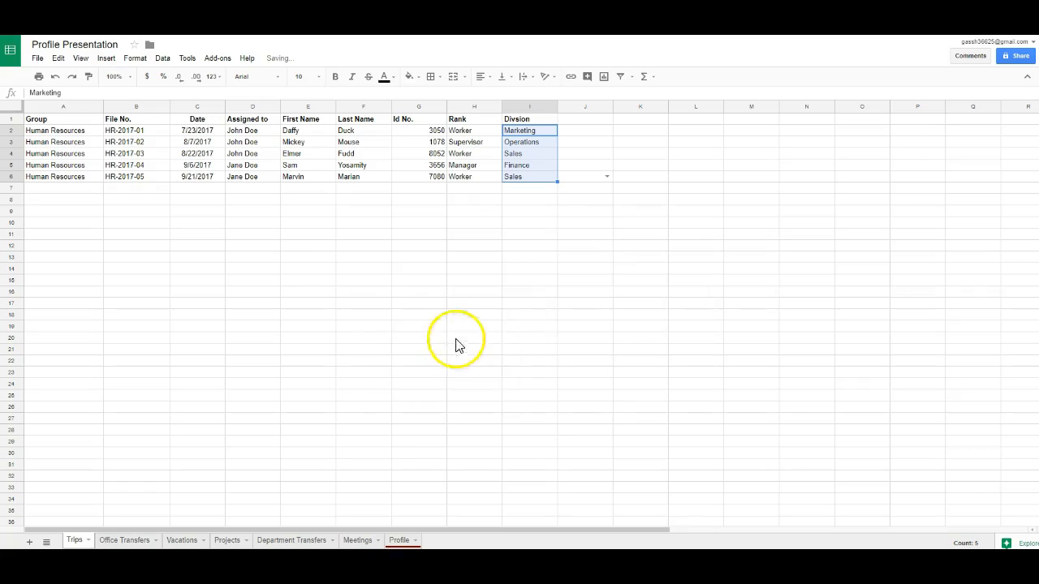
Step: Enter lowercase marketing in J6 to test the validation rule, and inspect the cell's flag
{"action": "left_click", "coordinate": [607, 177]}
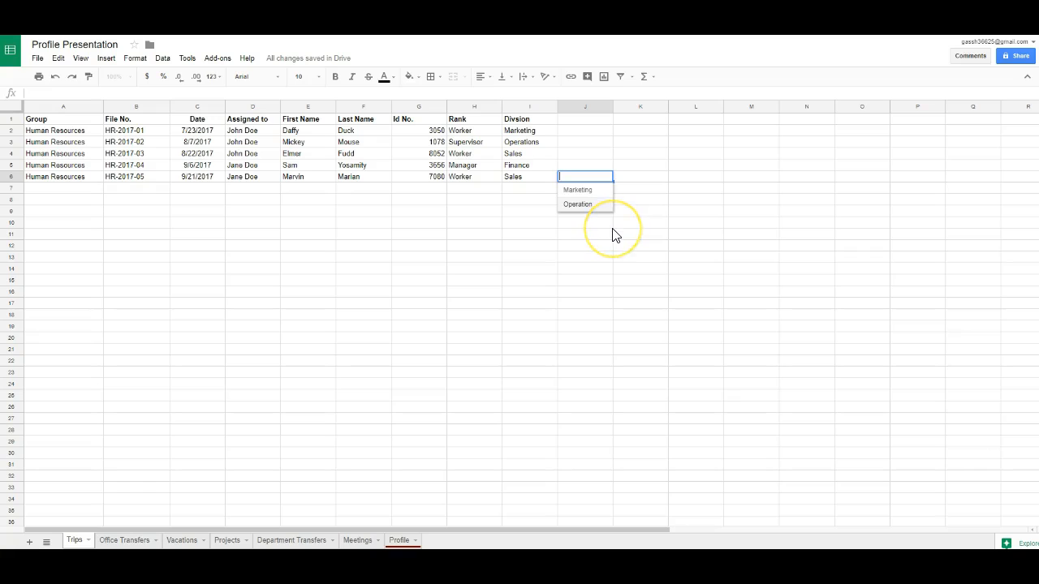
{"action": "type", "text": "market"}
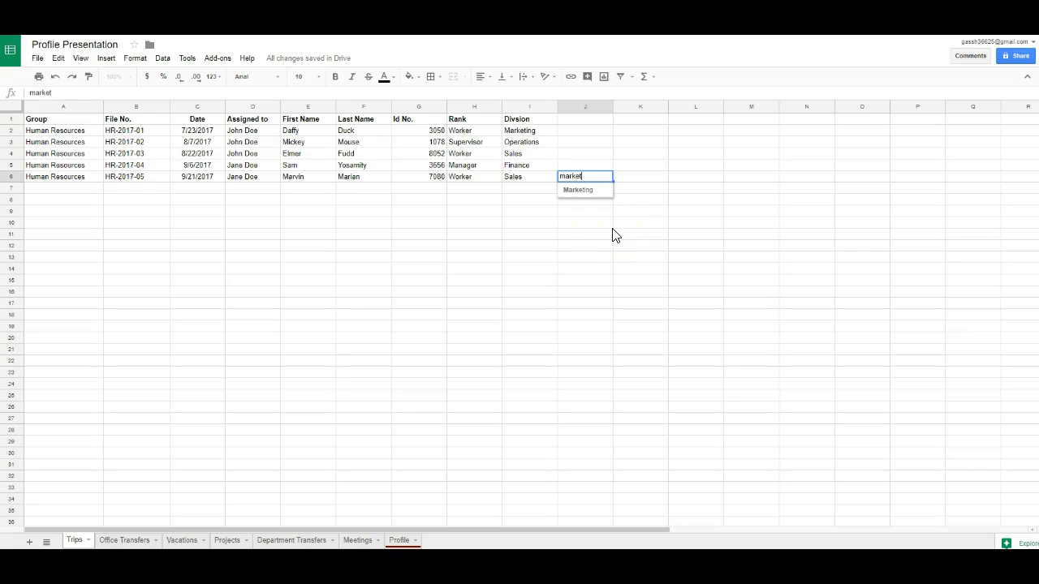
{"action": "type", "text": "ting"}
{"action": "left_click", "coordinate": [618, 238]}
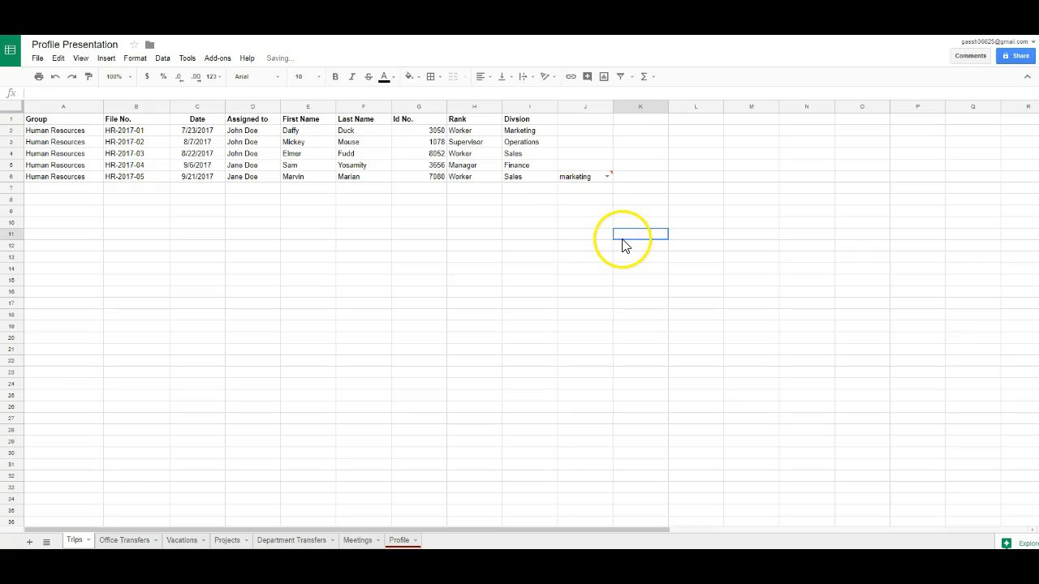
{"action": "mouse_move", "coordinate": [612, 174]}
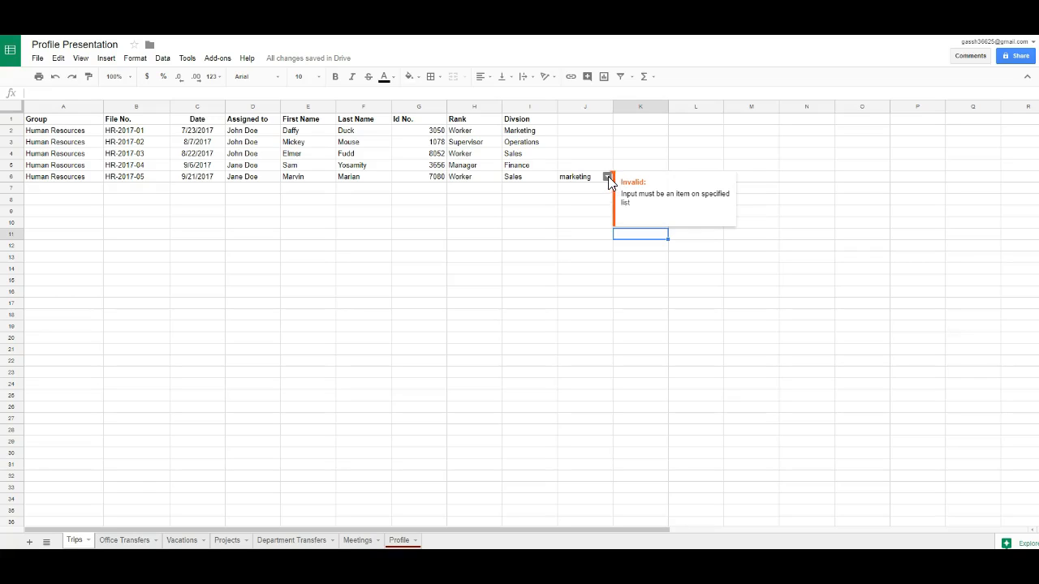
Step: Try the dropdown in J6 by choosing Marketing and finally Operation
{"action": "left_click", "coordinate": [607, 176]}
{"action": "left_click", "coordinate": [592, 192]}
{"action": "left_click", "coordinate": [649, 197]}
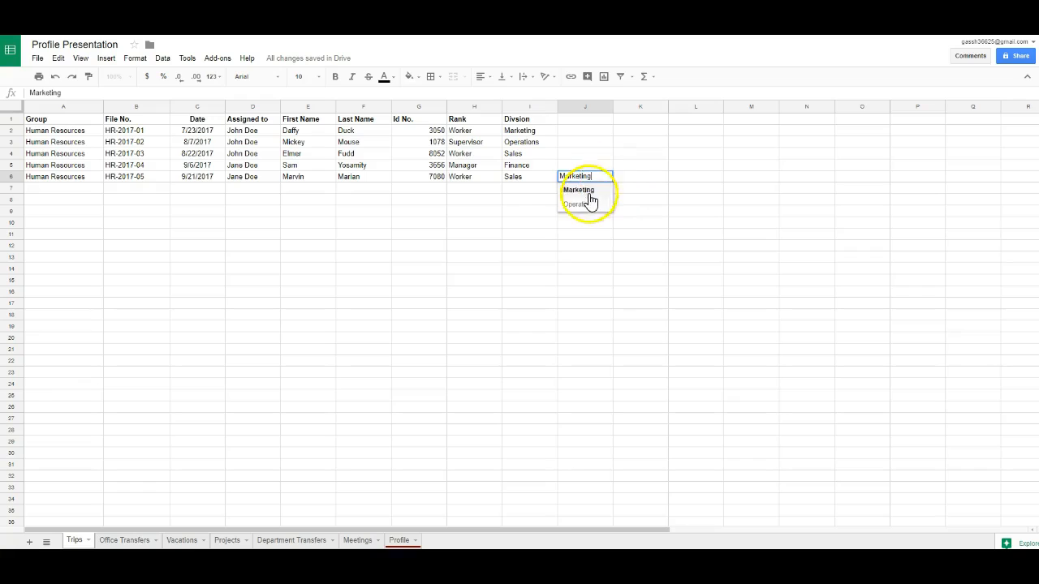
{"action": "left_click", "coordinate": [579, 204]}
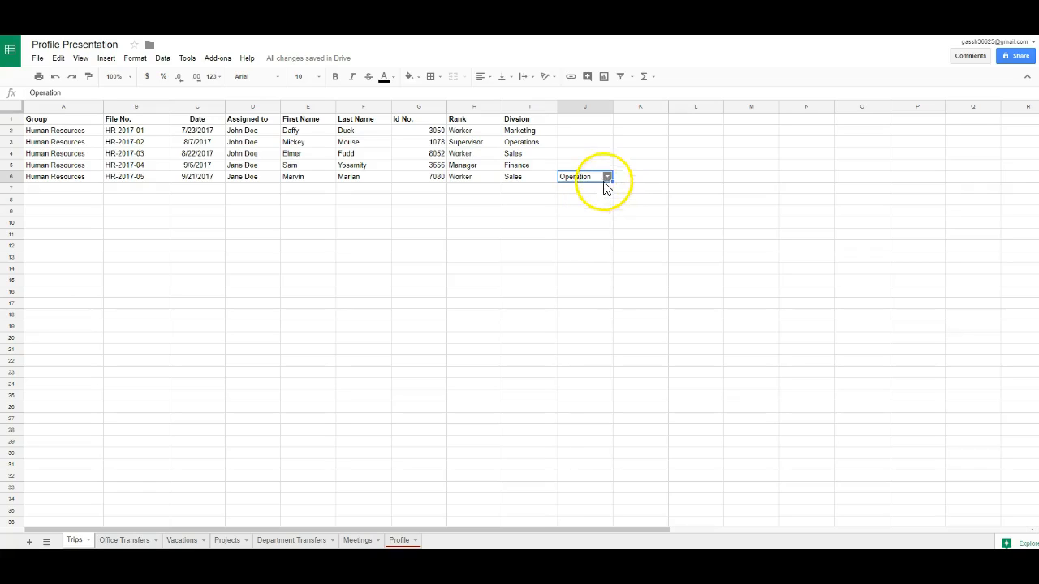
{"action": "left_click", "coordinate": [609, 187]}
Step: Start a new data validation rule and set its cell range to M4
{"action": "left_click", "coordinate": [637, 176]}
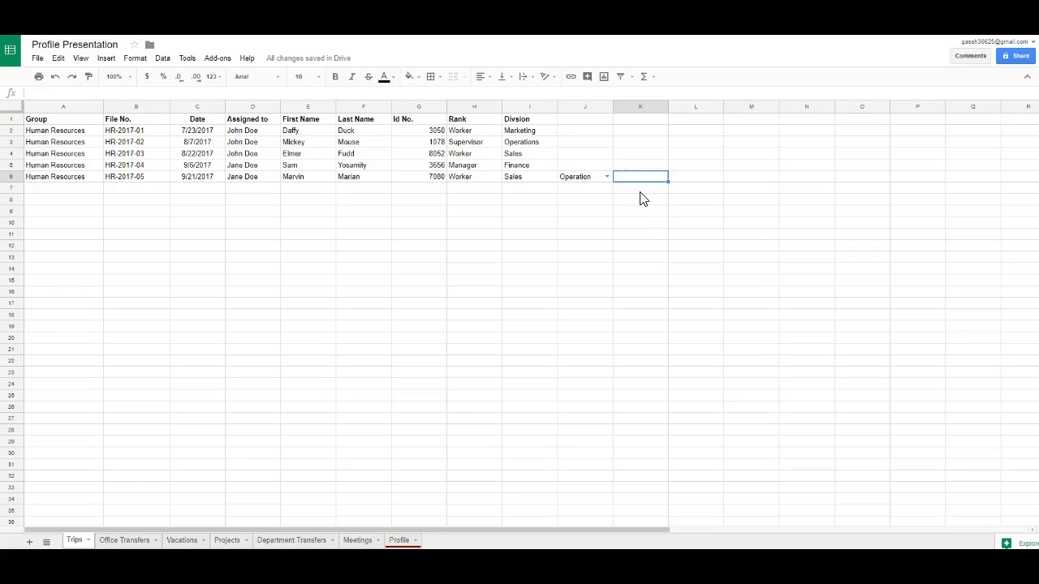
{"action": "left_click", "coordinate": [163, 62]}
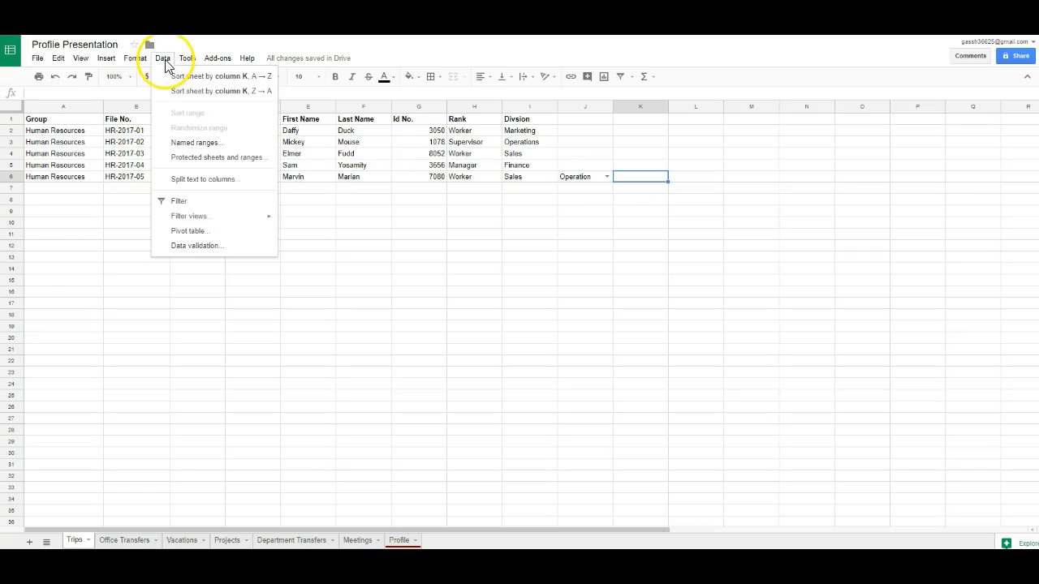
{"action": "left_click", "coordinate": [188, 245]}
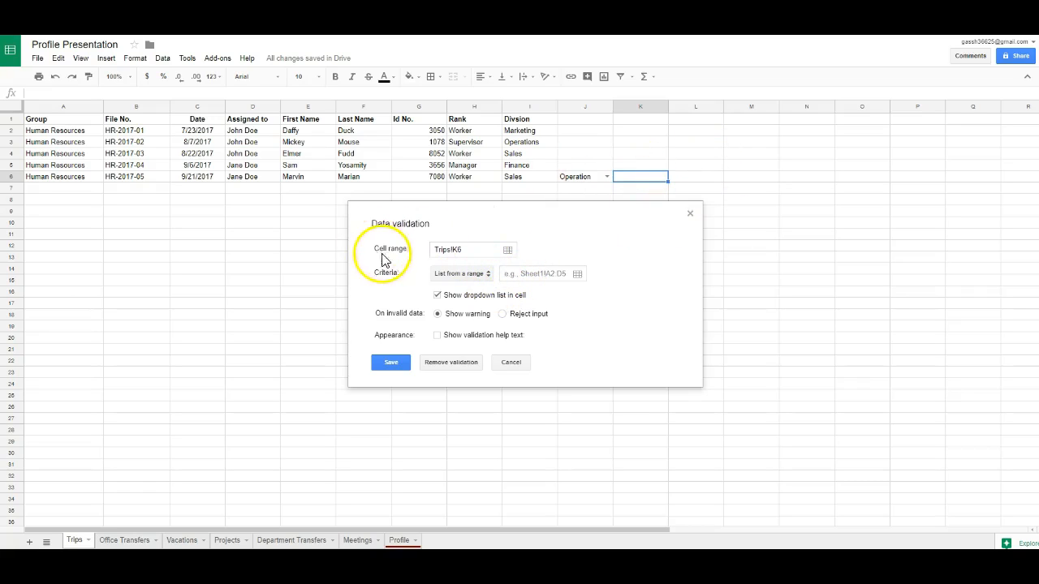
{"action": "left_click", "coordinate": [508, 251]}
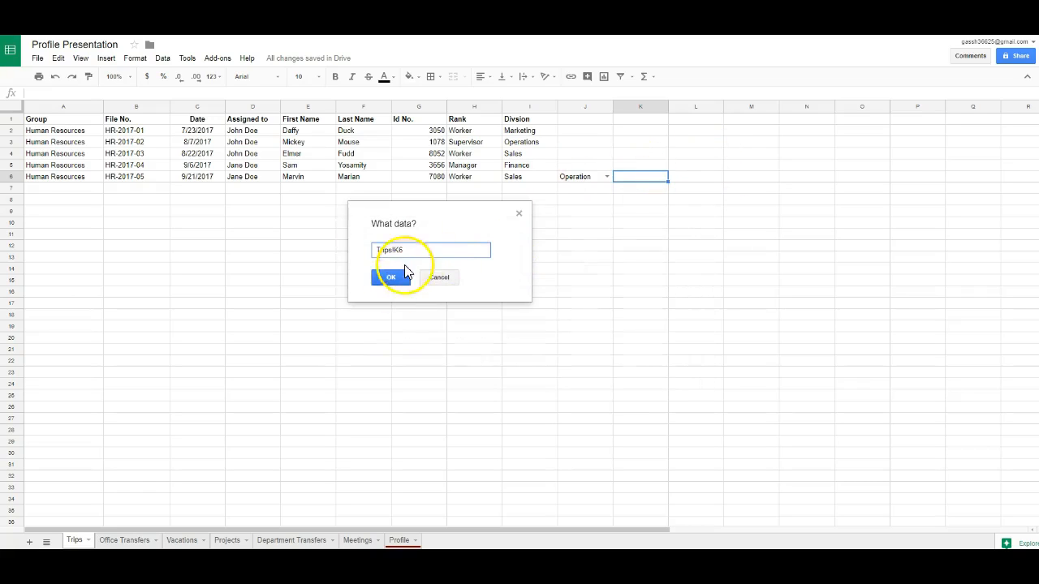
{"action": "left_click", "coordinate": [745, 154]}
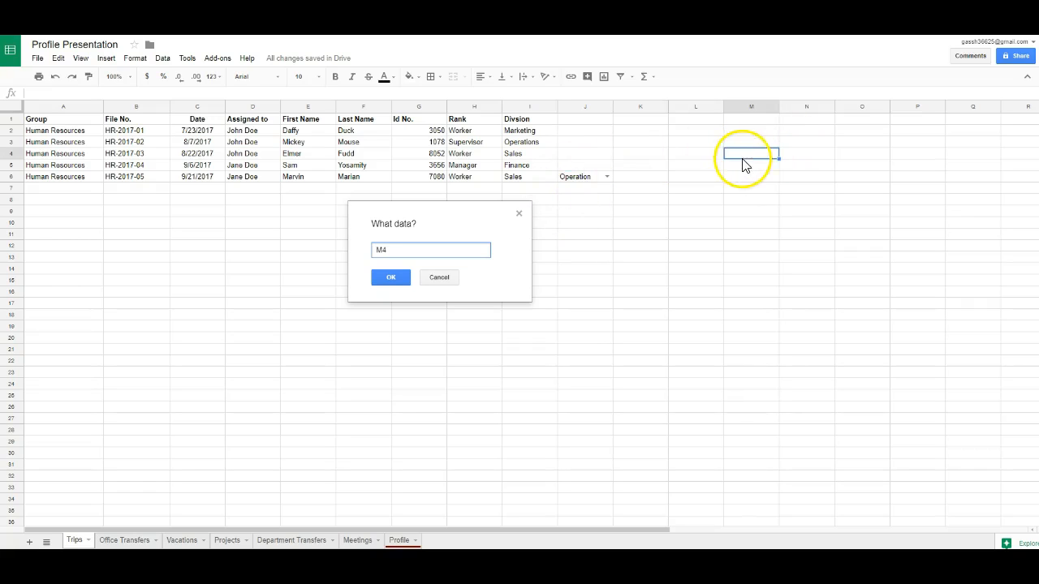
{"action": "left_click", "coordinate": [390, 278]}
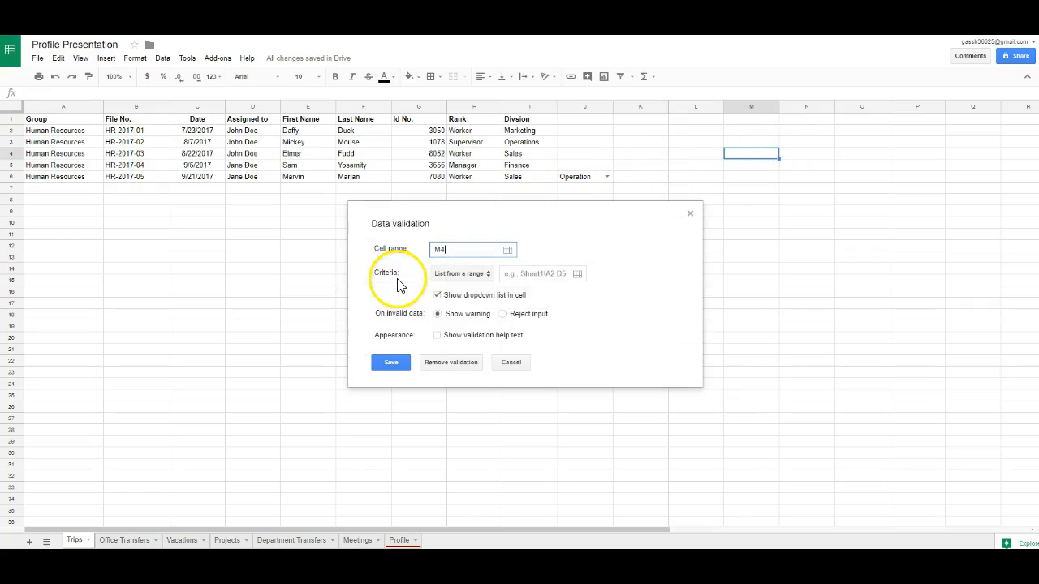
Step: Set the M4 rule's criteria to a list from the range I2:I6 and save it
{"action": "left_click", "coordinate": [489, 277]}
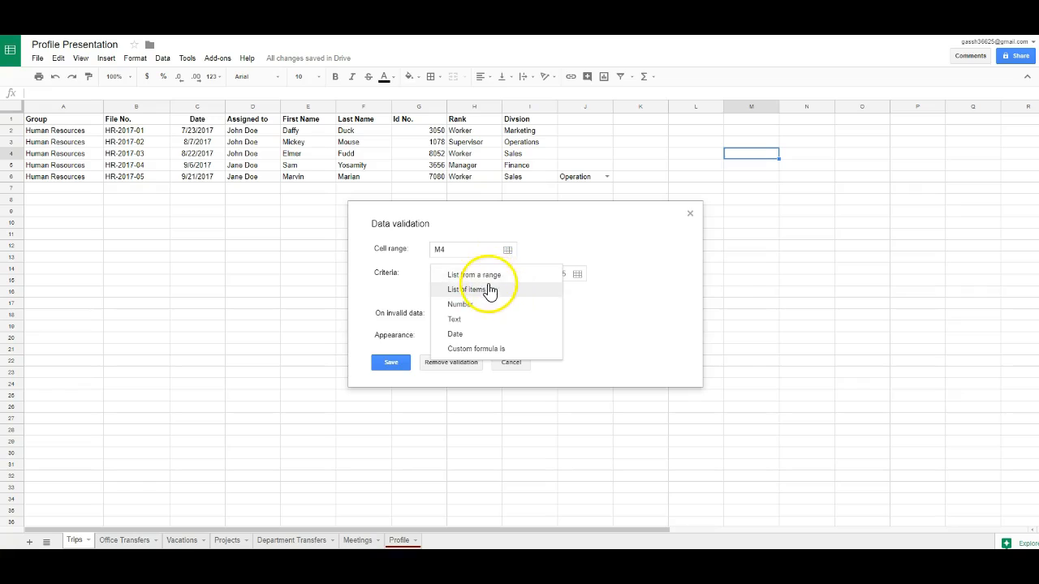
{"action": "left_click", "coordinate": [490, 282]}
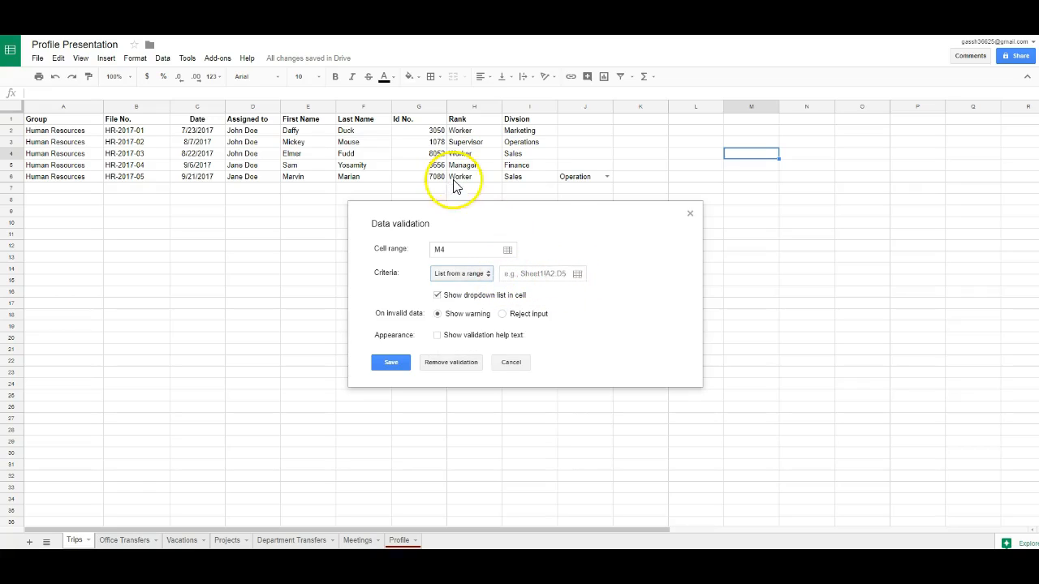
{"action": "left_click", "coordinate": [578, 274]}
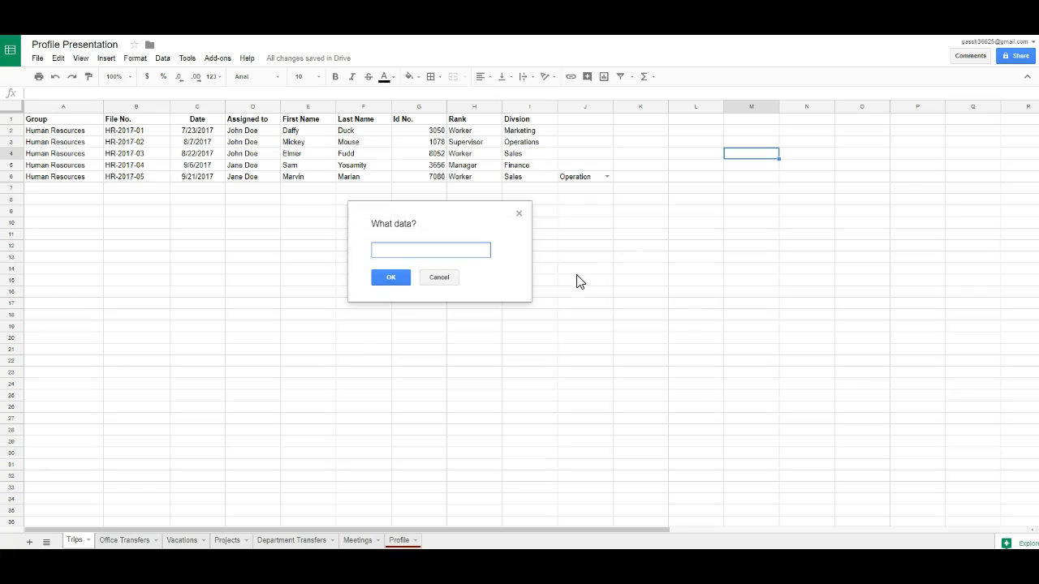
{"action": "left_click", "coordinate": [528, 131]}
{"action": "left_click_drag", "start_coordinate": [528, 154], "coordinate": [528, 183]}
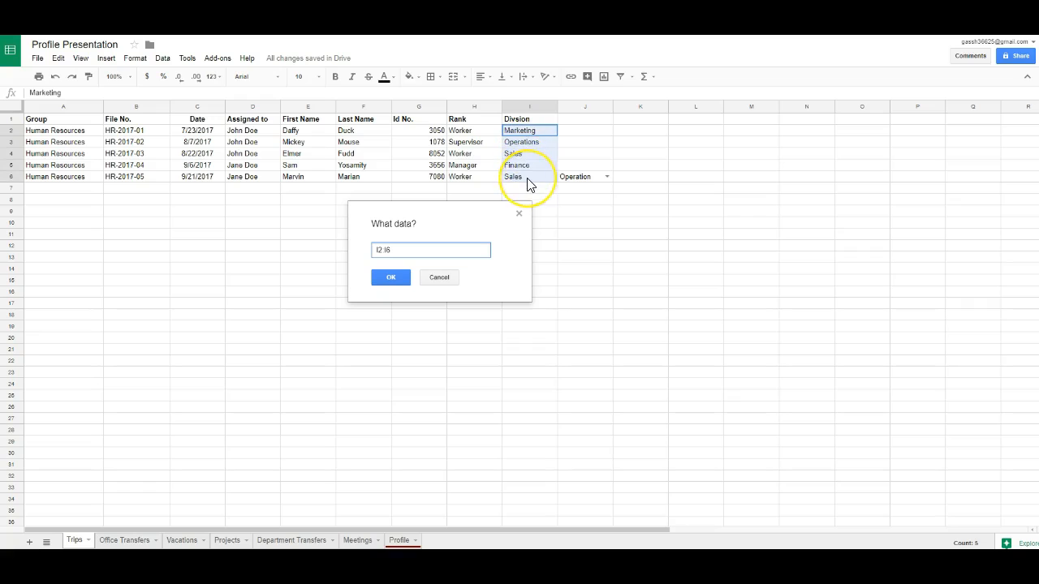
{"action": "left_click", "coordinate": [390, 280]}
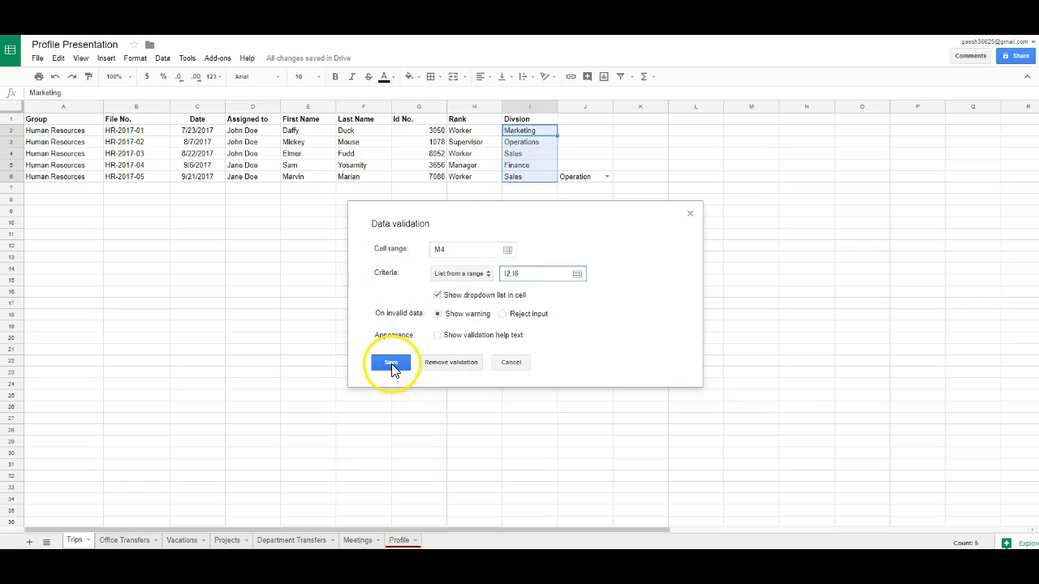
{"action": "left_click", "coordinate": [392, 364]}
Step: Try the dropdown in M4, and enter lowercase sales in the cell to test the range-based rule
{"action": "left_click", "coordinate": [762, 156]}
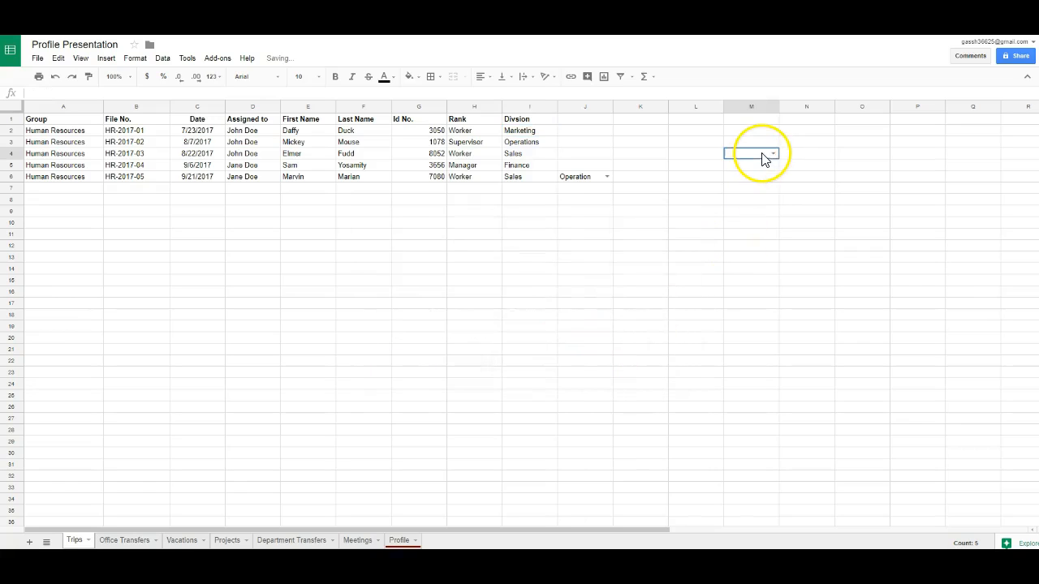
{"action": "left_click", "coordinate": [773, 154]}
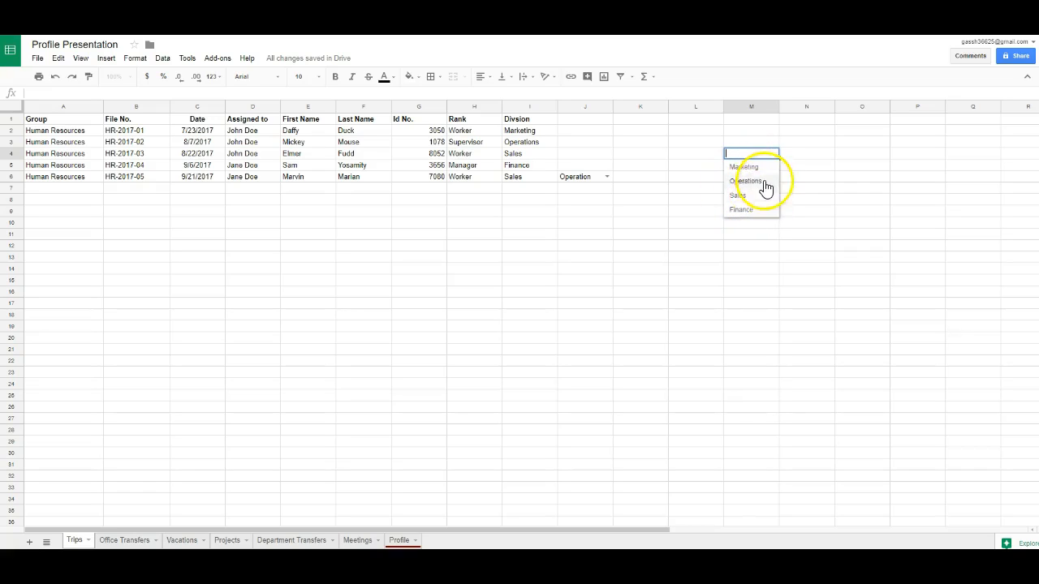
{"action": "left_click", "coordinate": [752, 169]}
{"action": "left_click", "coordinate": [763, 176]}
{"action": "left_click", "coordinate": [773, 153]}
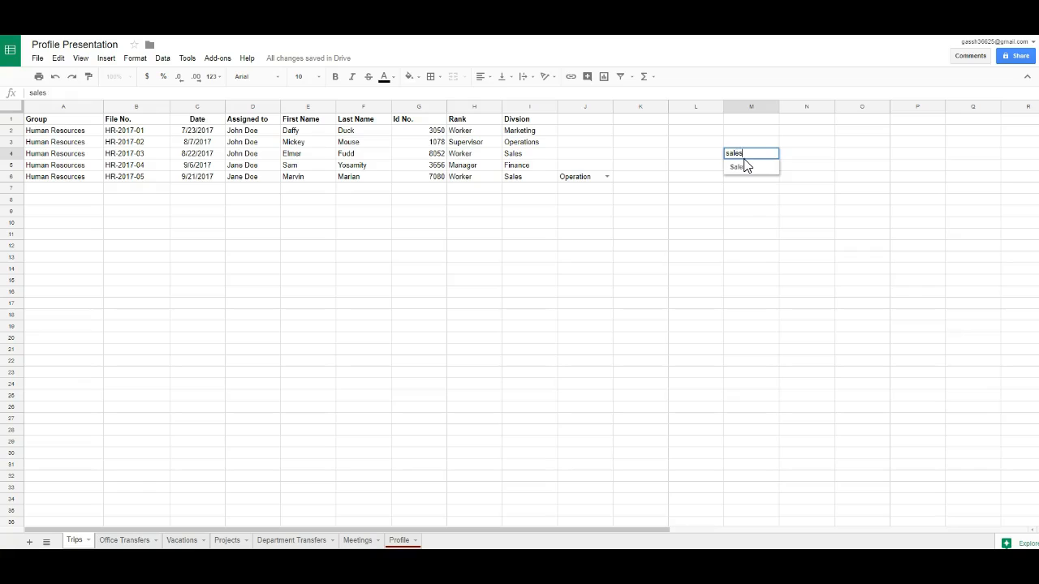
{"action": "key", "text": "Return"}
{"action": "left_click", "coordinate": [797, 166]}
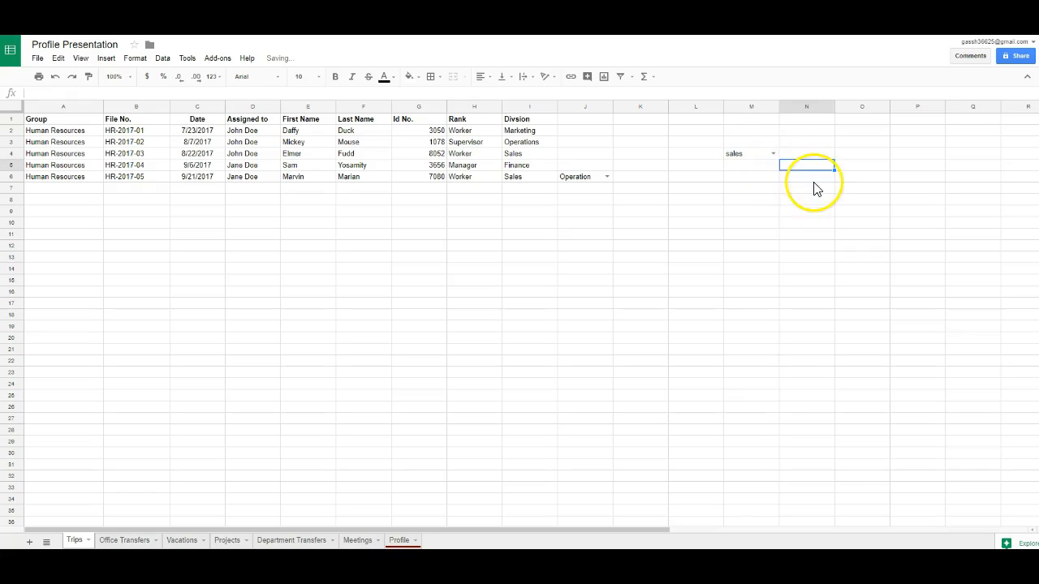
Step: Enter the incorrect value sale in M4 and inspect the cell's flag
{"action": "double_click", "coordinate": [773, 154]}
{"action": "left_click", "coordinate": [767, 166]}
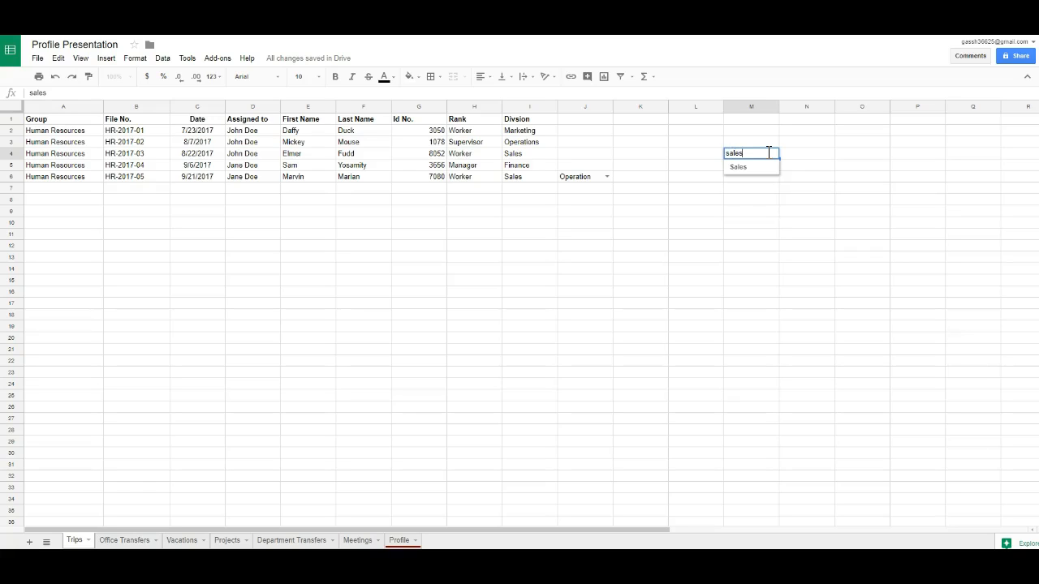
{"action": "key", "text": "Return"}
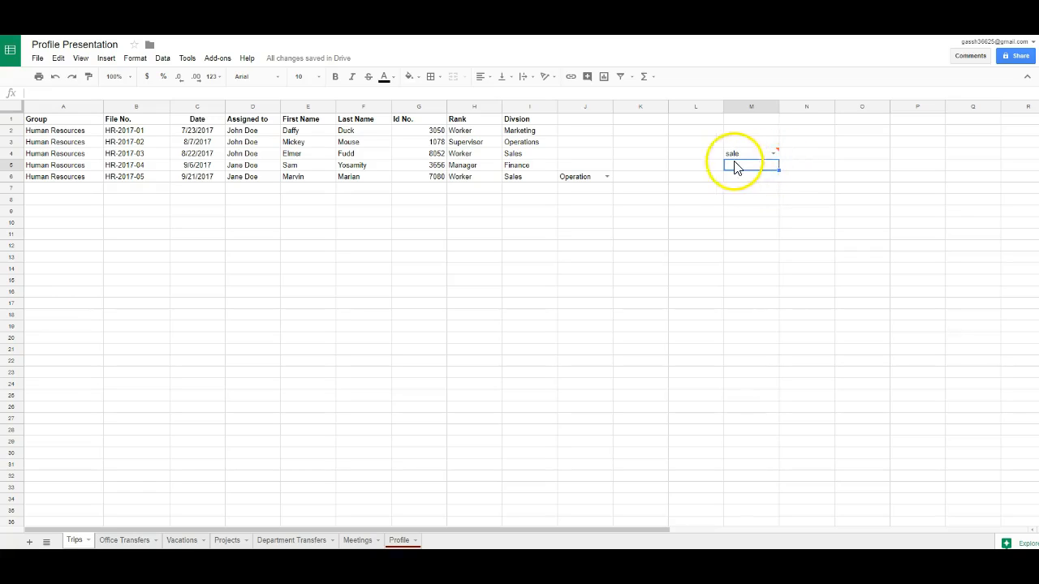
{"action": "mouse_move", "coordinate": [775, 157]}
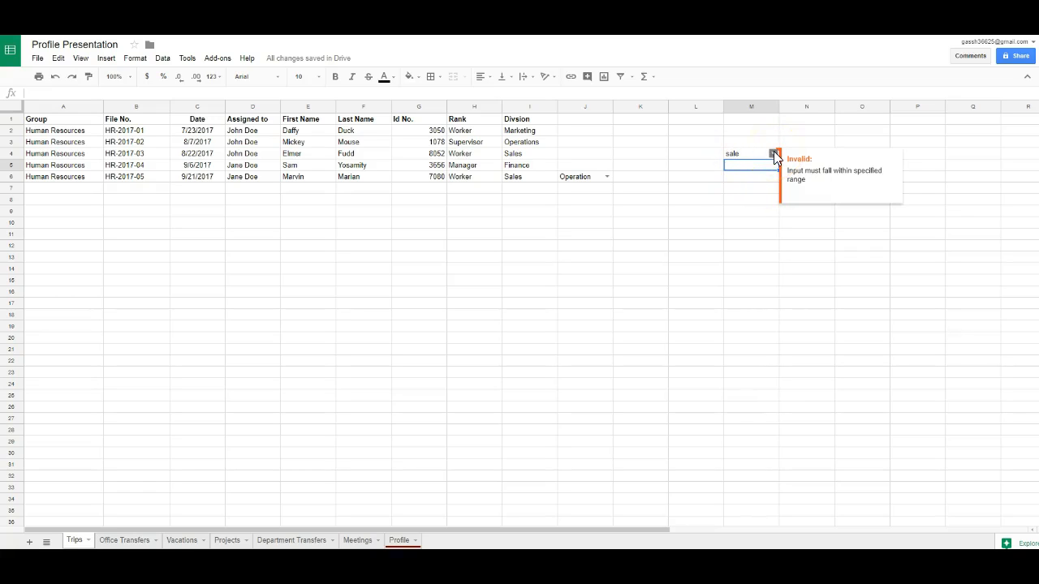
Step: Choose Sales from the dropdown in M4 to replace the incorrect entry
{"action": "left_click", "coordinate": [772, 154]}
{"action": "left_click", "coordinate": [757, 168]}
{"action": "left_click", "coordinate": [775, 191]}
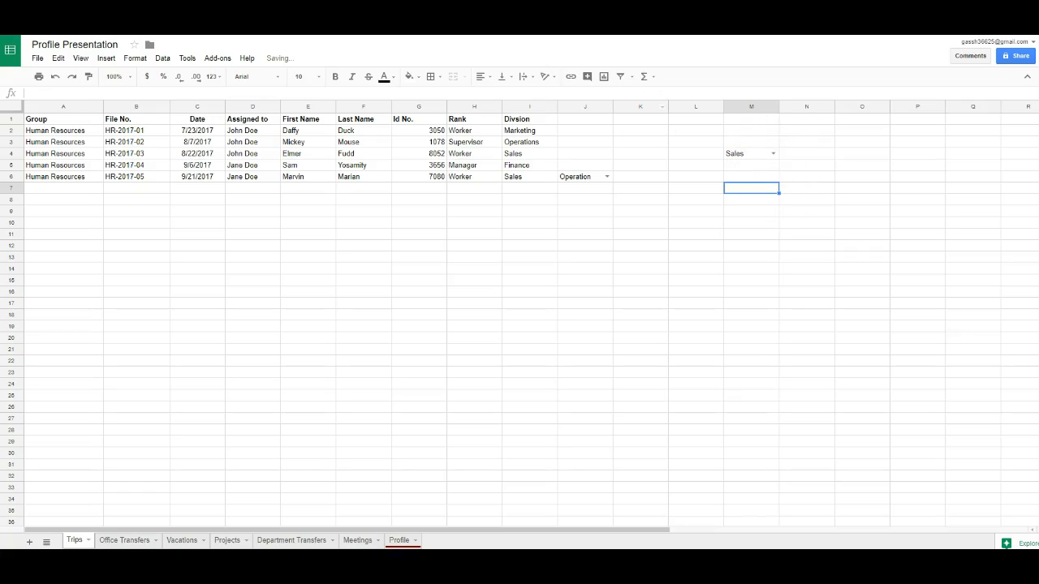
{"action": "left_click", "coordinate": [759, 212]}
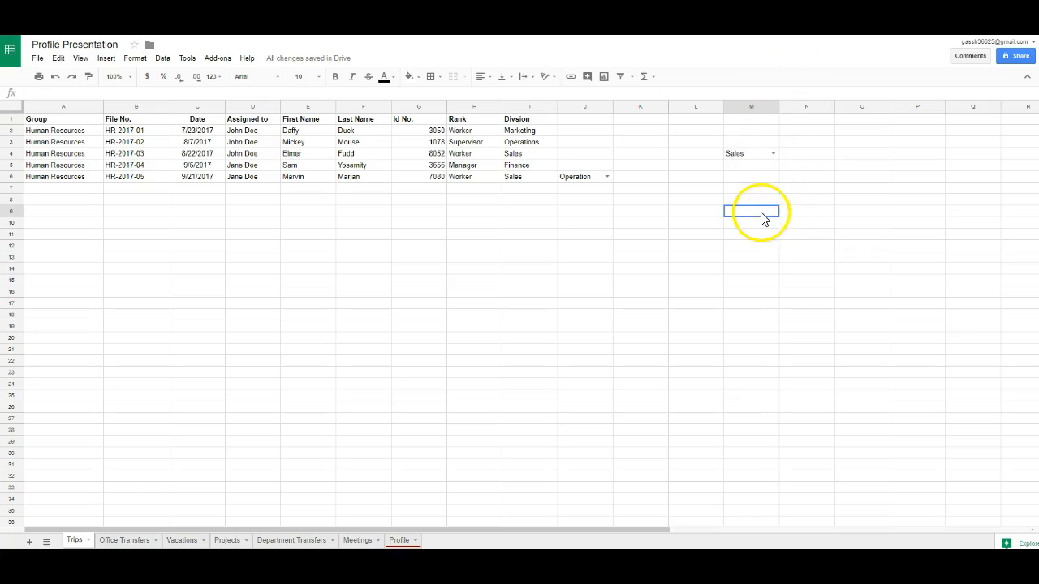
Step: Remove the data validation rule from M4 and delete the cell's content
{"action": "left_click", "coordinate": [748, 157]}
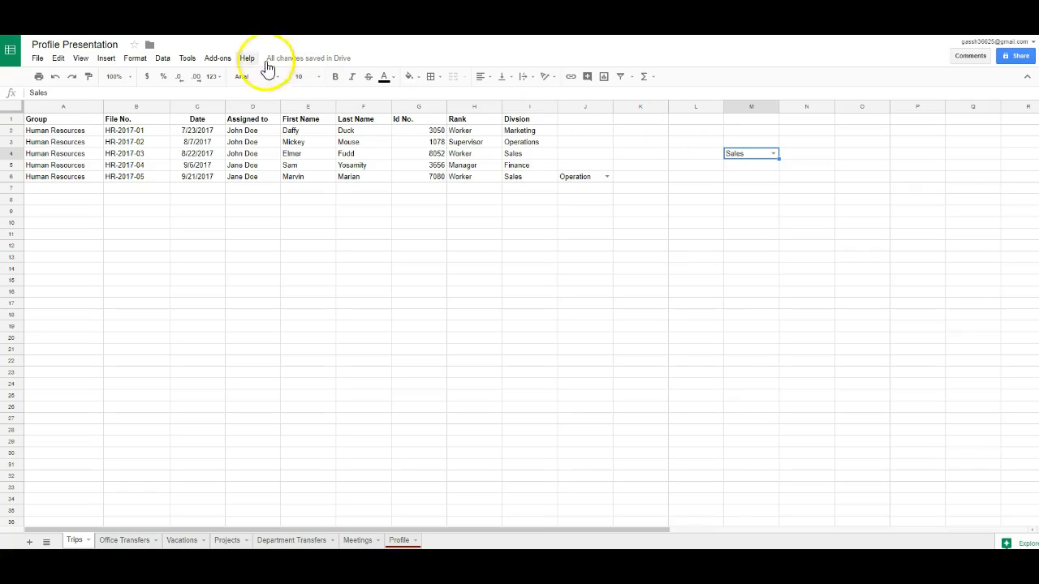
{"action": "left_click", "coordinate": [163, 60]}
{"action": "left_click", "coordinate": [194, 246]}
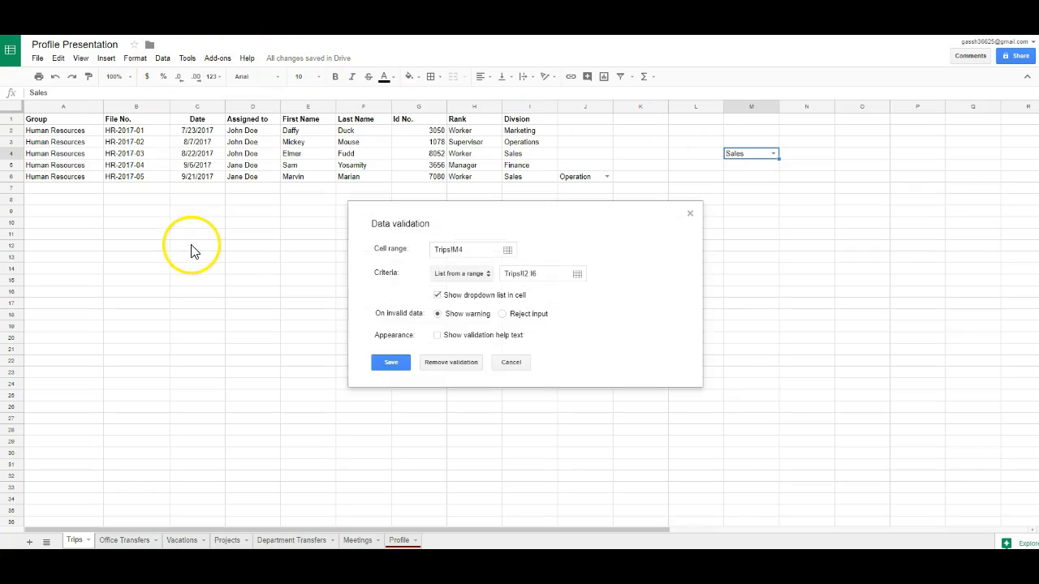
{"action": "left_click", "coordinate": [457, 367]}
{"action": "left_click", "coordinate": [718, 213]}
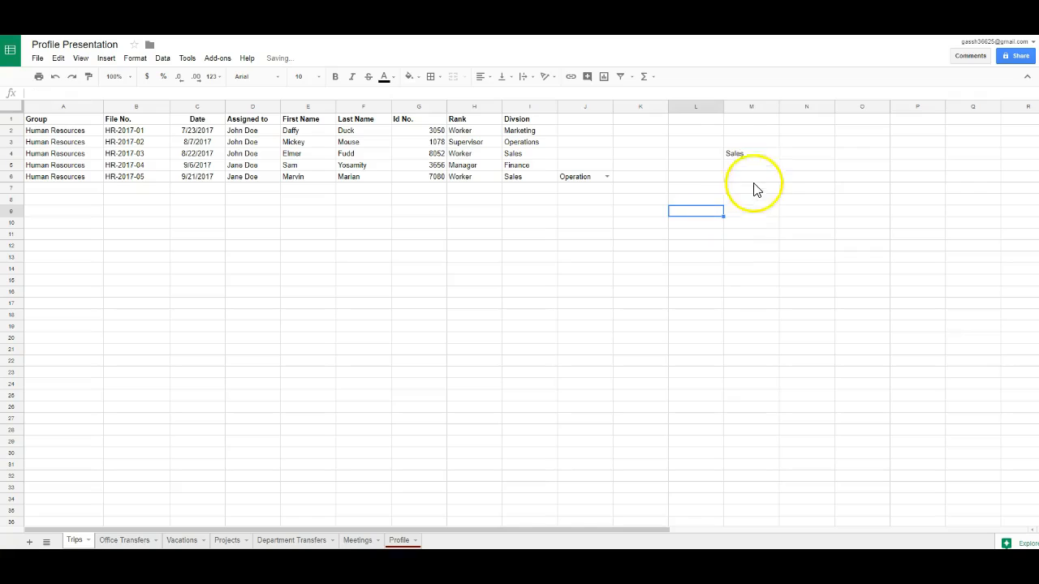
{"action": "left_click", "coordinate": [744, 158]}
{"action": "key", "text": "Delete"}
{"action": "left_click", "coordinate": [776, 226]}
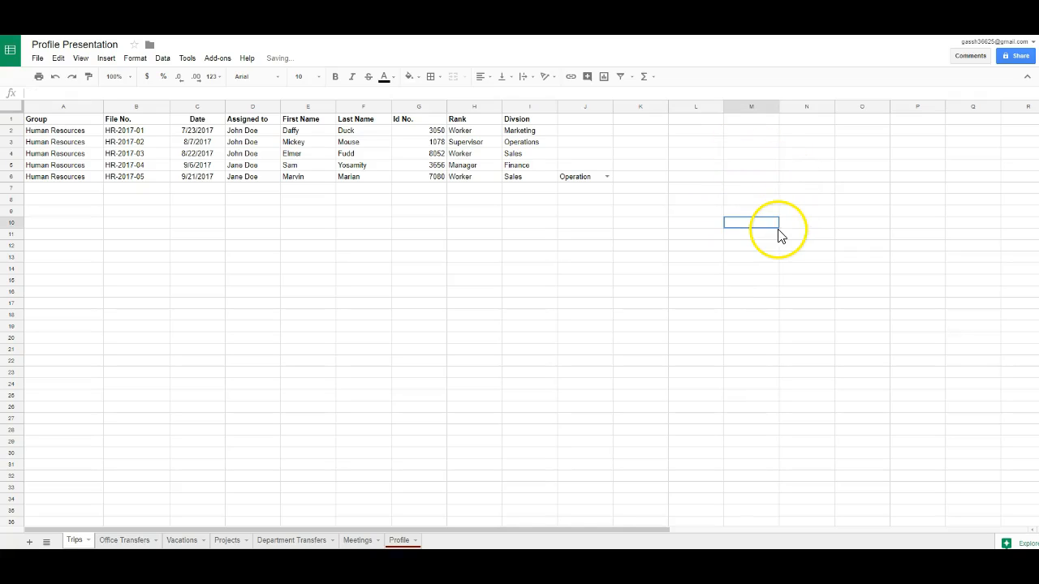
Step: Remove the data validation rule from J6 and delete the cell's content
{"action": "left_click", "coordinate": [637, 188]}
{"action": "left_click", "coordinate": [583, 178]}
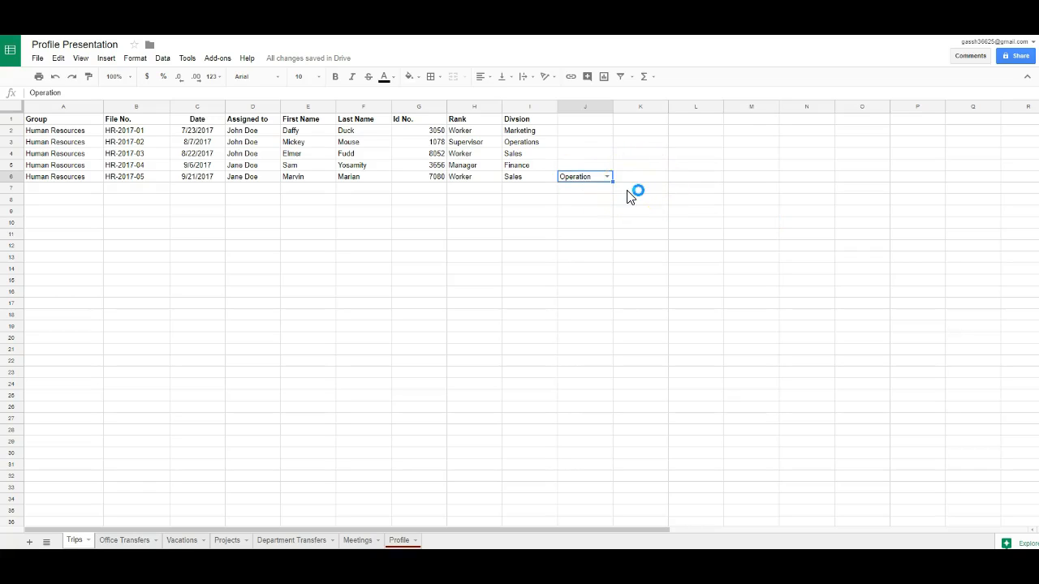
{"action": "left_click", "coordinate": [161, 58]}
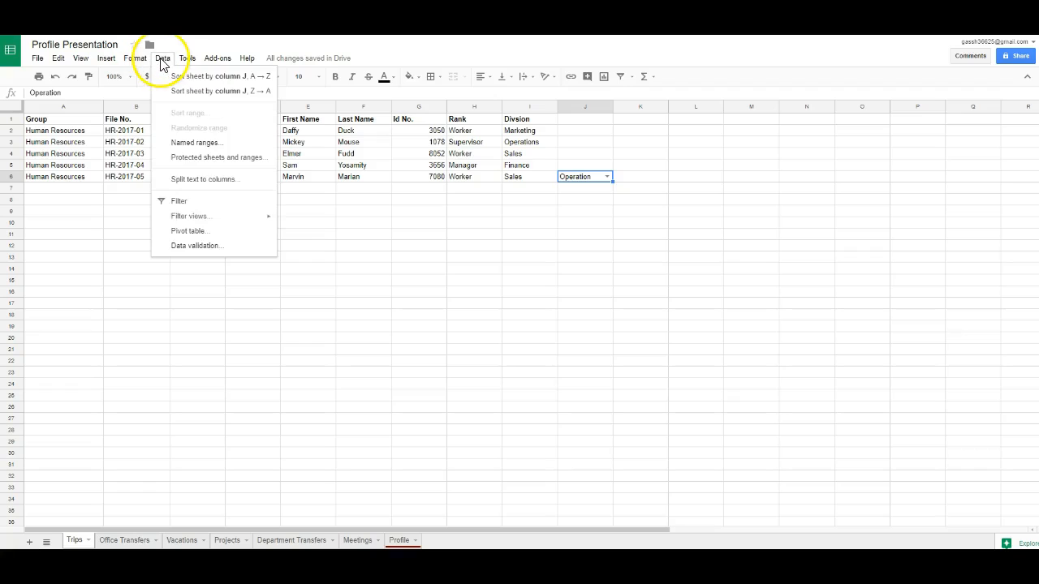
{"action": "left_click", "coordinate": [191, 246]}
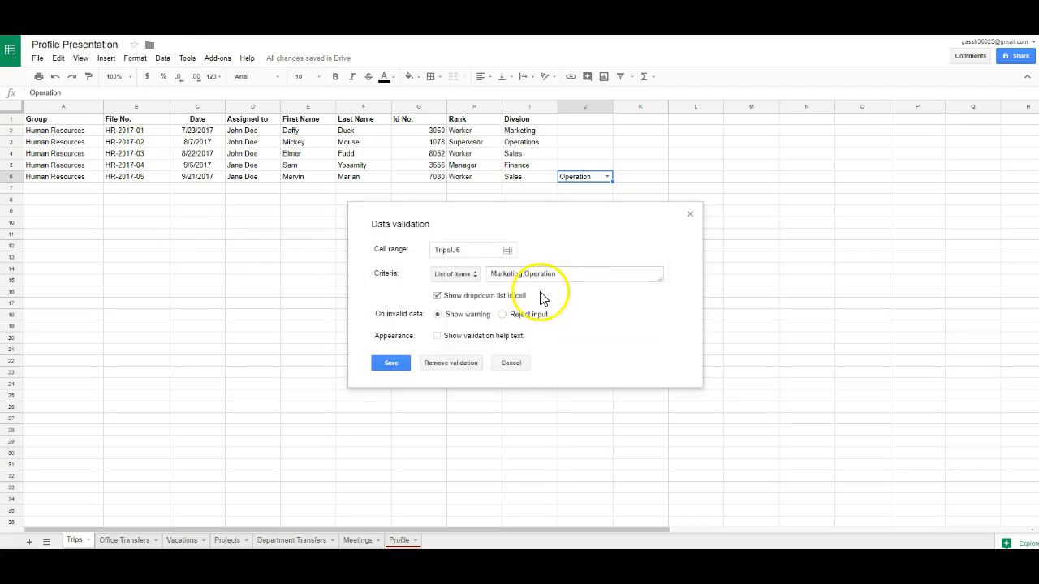
{"action": "left_click", "coordinate": [459, 367]}
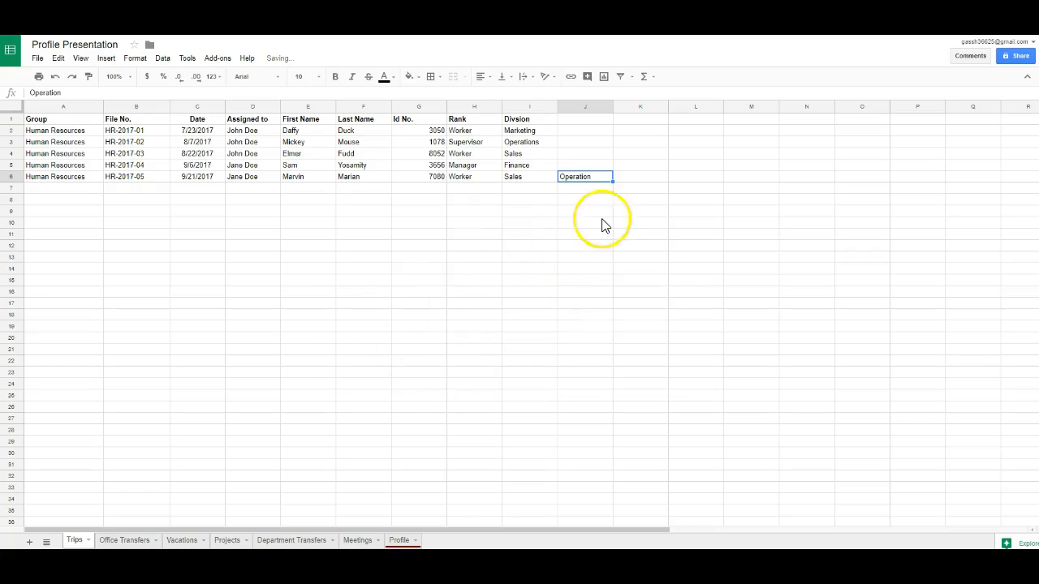
{"action": "left_click", "coordinate": [610, 210]}
{"action": "left_click", "coordinate": [600, 177]}
{"action": "left_click", "coordinate": [600, 203]}
{"action": "left_click", "coordinate": [593, 181]}
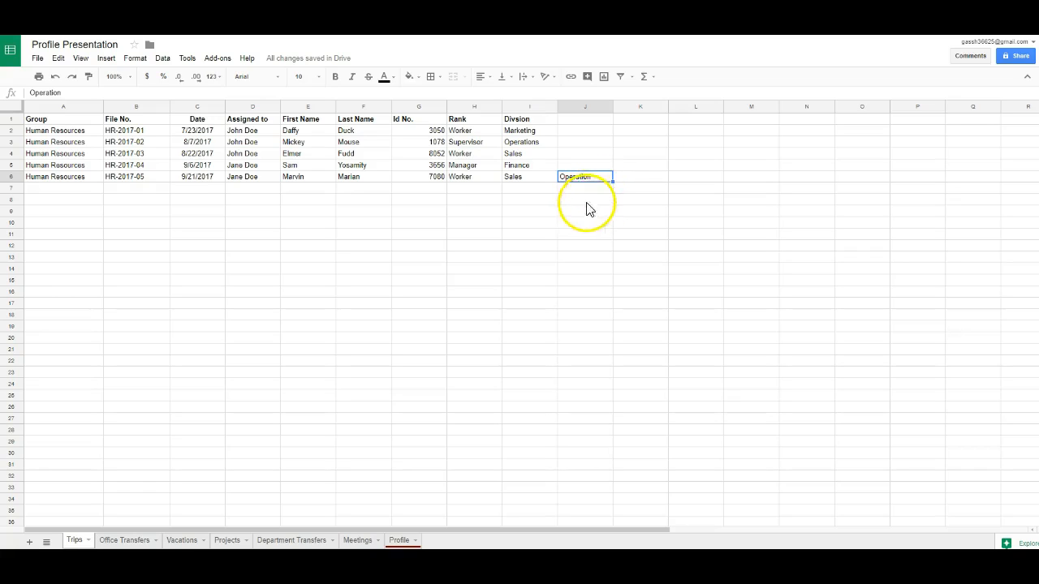
{"action": "key", "text": "Delete"}
{"action": "left_click", "coordinate": [586, 223]}
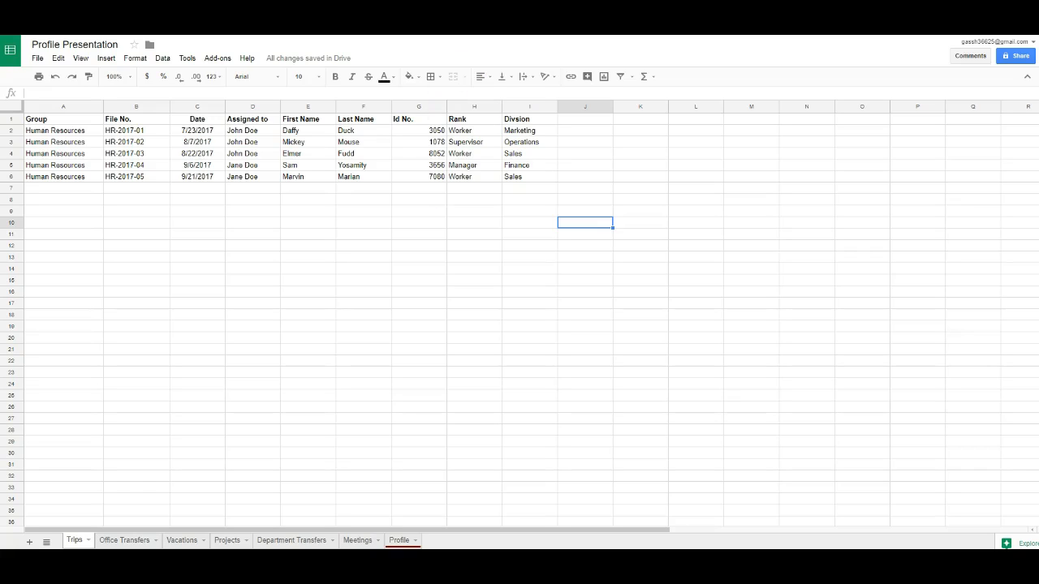
{"action": "left_click", "coordinate": [531, 225]}
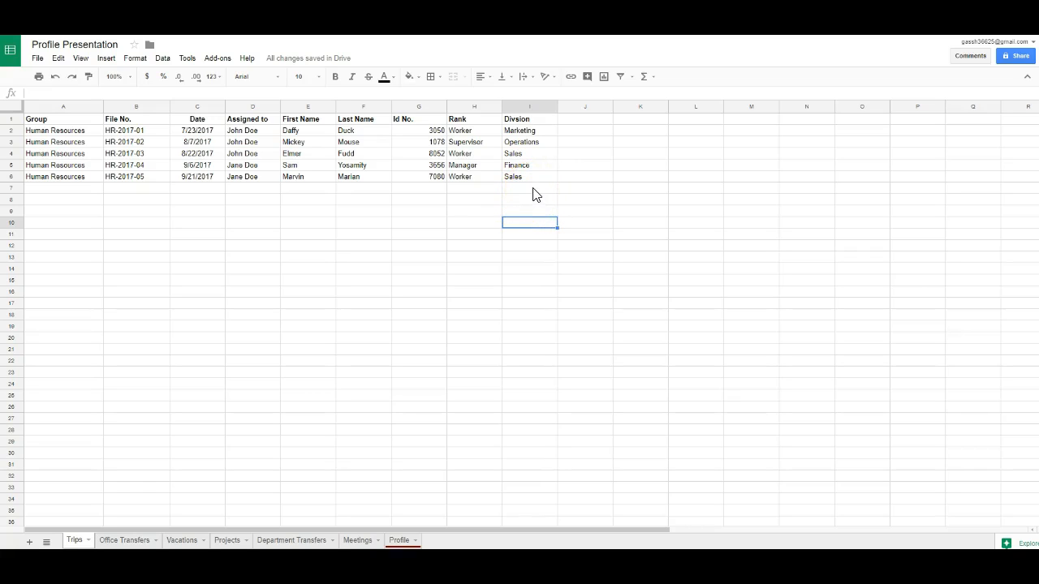
{"action": "left_click", "coordinate": [476, 199]}
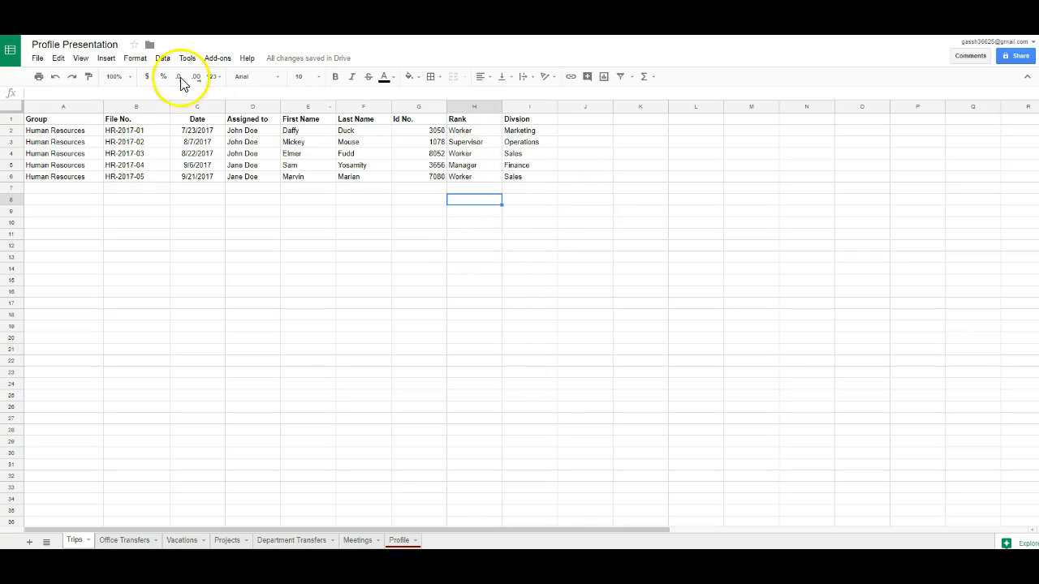
{"action": "left_click", "coordinate": [162, 57]}
{"action": "left_click", "coordinate": [189, 252]}
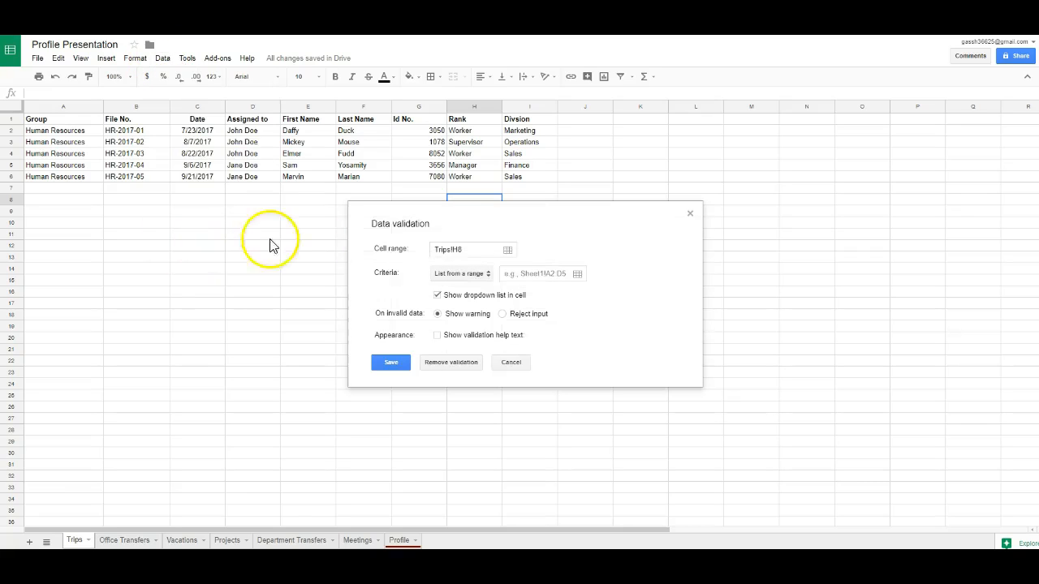
{"action": "left_click", "coordinate": [489, 279]}
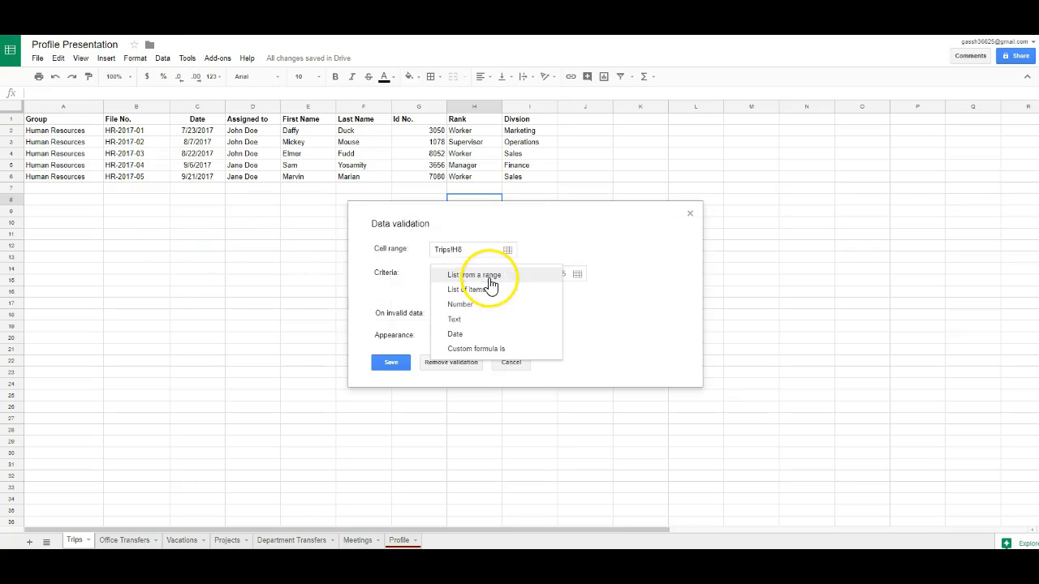
{"action": "left_click", "coordinate": [487, 293]}
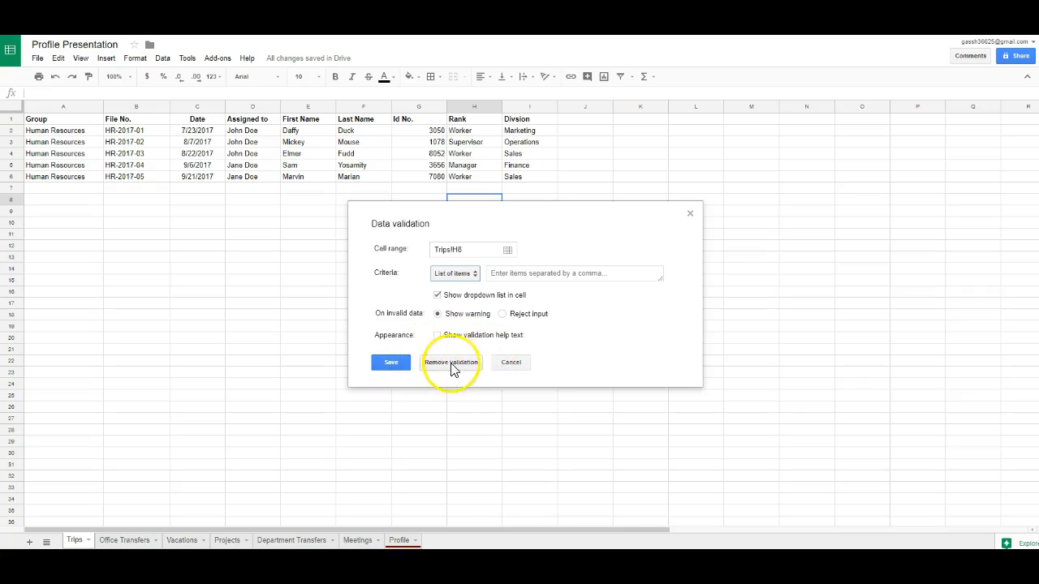
{"action": "left_click", "coordinate": [510, 363]}
{"action": "left_click", "coordinate": [715, 273]}
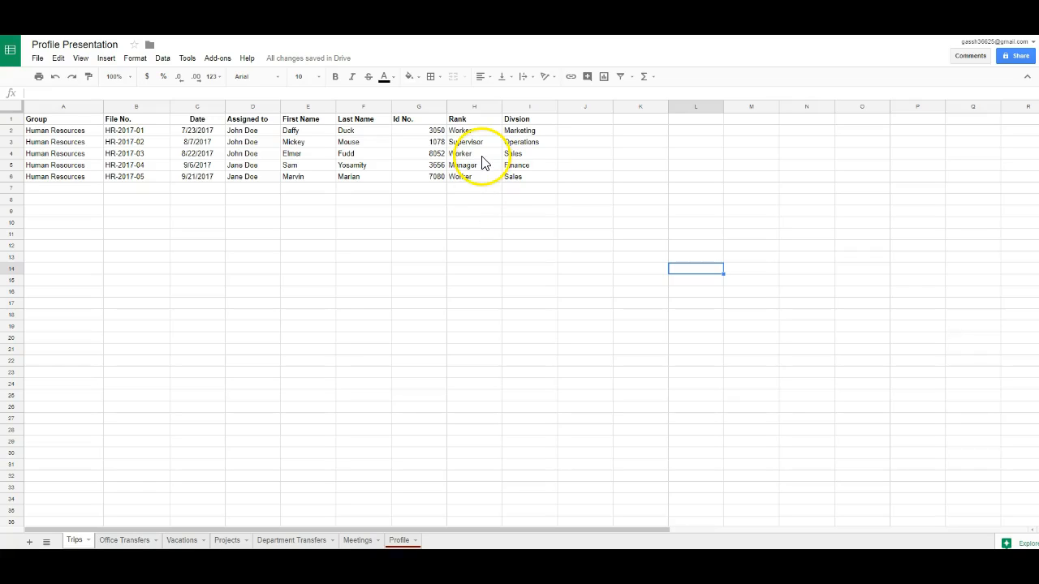
Step: Look through the Office Transfers, Vacations, Projects, Department Transfers and Meetings sheets to review their data columns
{"action": "left_click", "coordinate": [130, 540]}
{"action": "left_click", "coordinate": [180, 540]}
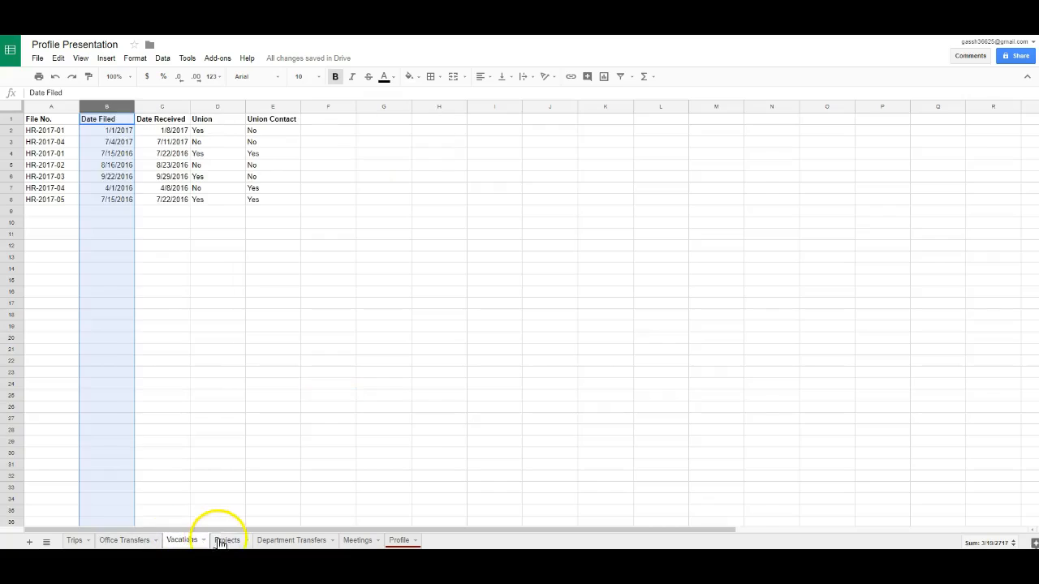
{"action": "left_click", "coordinate": [221, 540]}
{"action": "left_click", "coordinate": [276, 541]}
{"action": "left_click", "coordinate": [355, 540]}
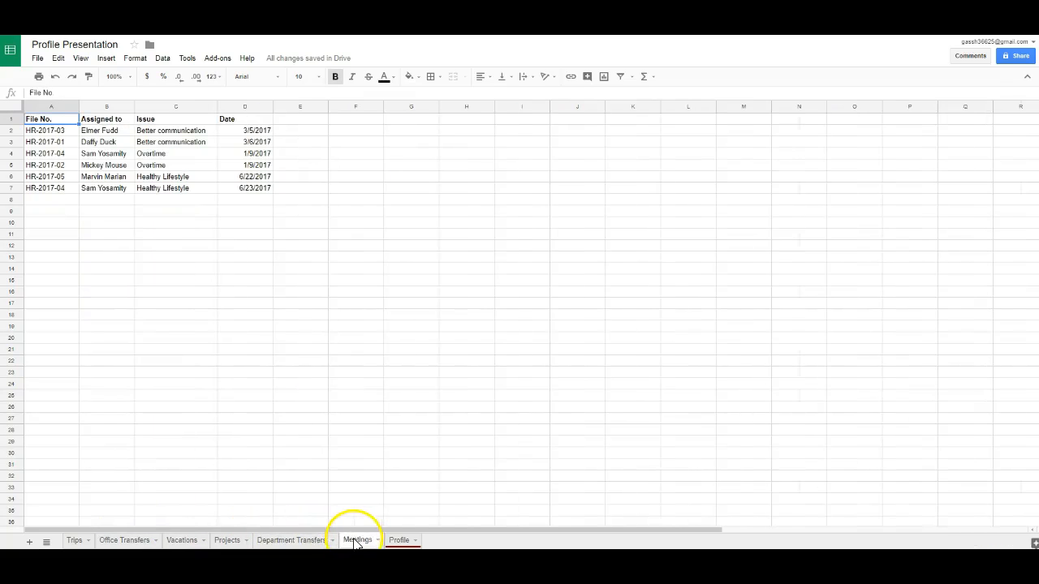
{"action": "left_click", "coordinate": [294, 540]}
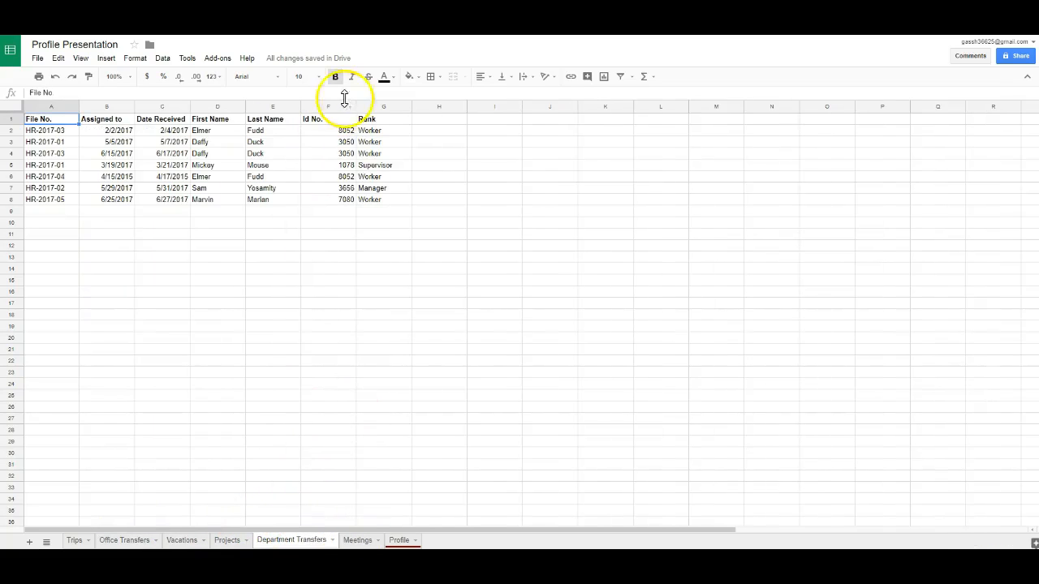
{"action": "left_click", "coordinate": [356, 540]}
{"action": "left_click", "coordinate": [227, 540]}
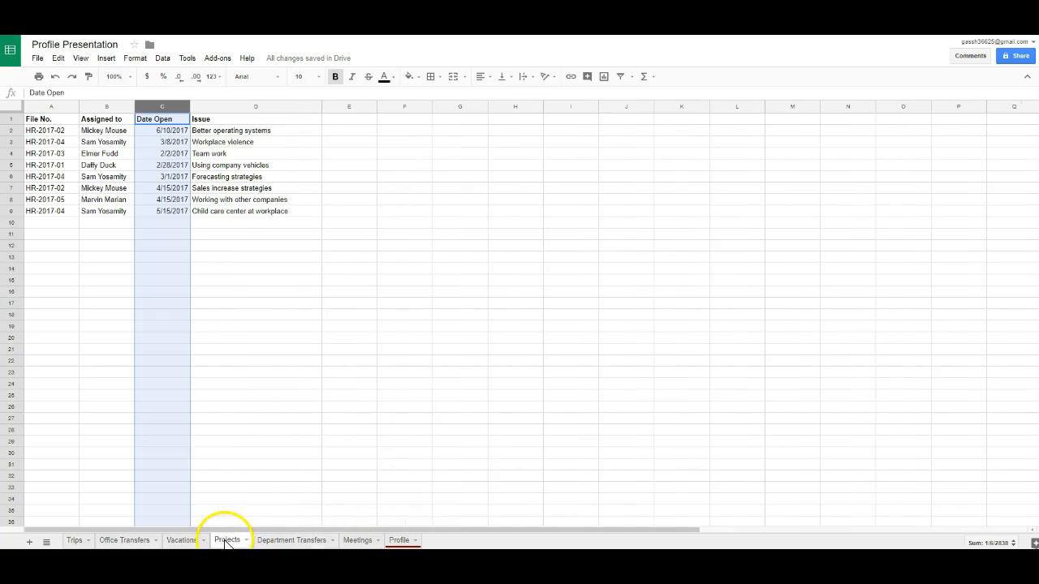
{"action": "left_click", "coordinate": [182, 541]}
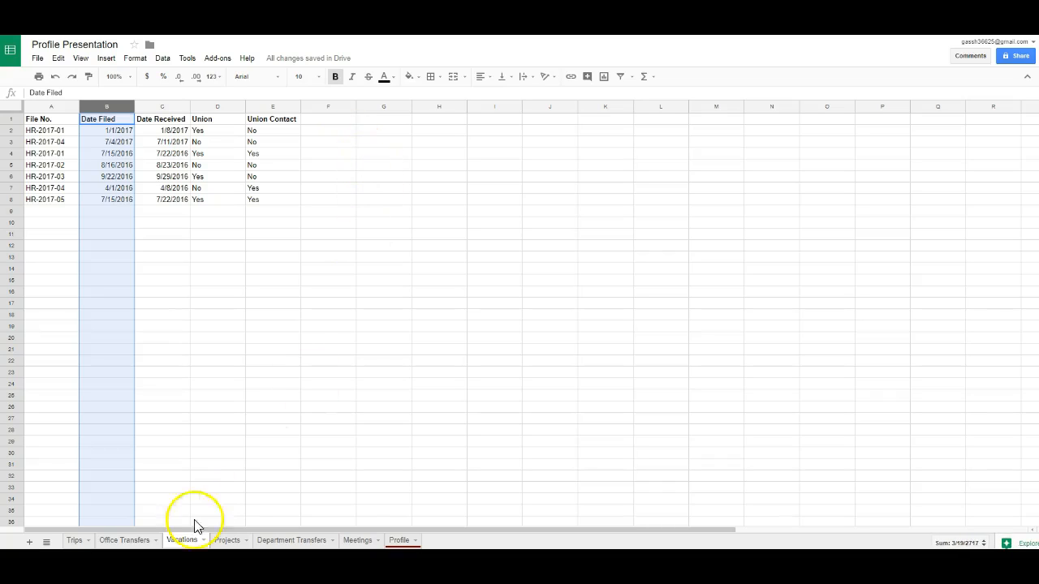
Step: Review the date columns in the Office Transfers, Vacations and Projects sheets and the date ranges in the Profile summary table
{"action": "left_click", "coordinate": [126, 541]}
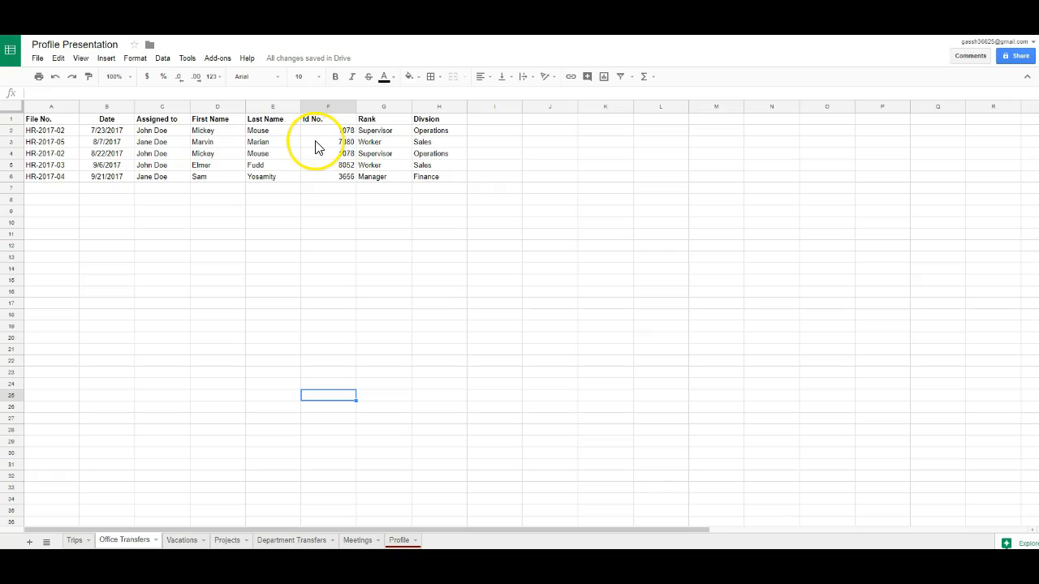
{"action": "left_click", "coordinate": [177, 541]}
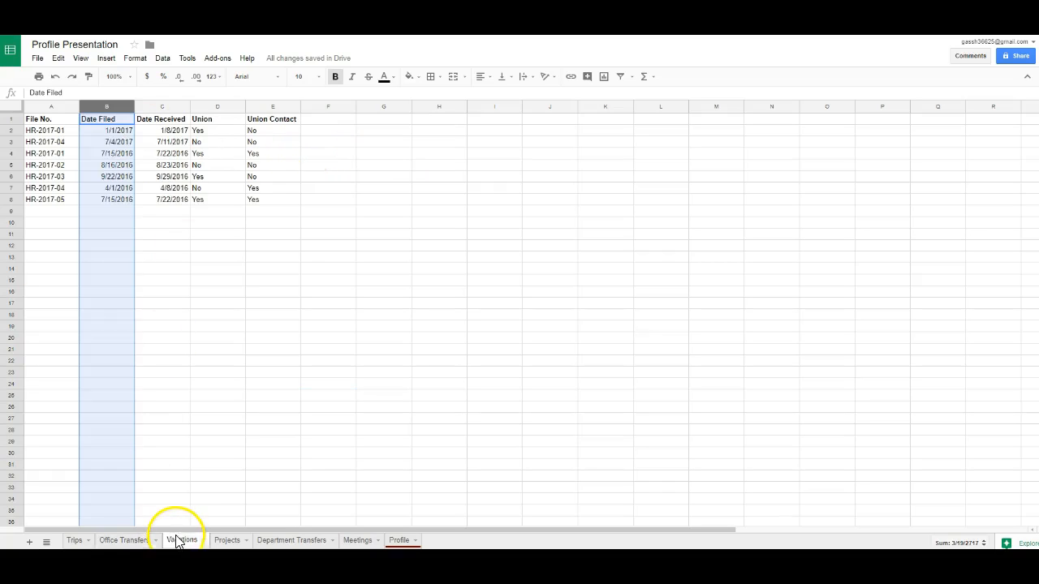
{"action": "left_click", "coordinate": [231, 541]}
{"action": "left_click", "coordinate": [283, 541]}
{"action": "left_click", "coordinate": [227, 540]}
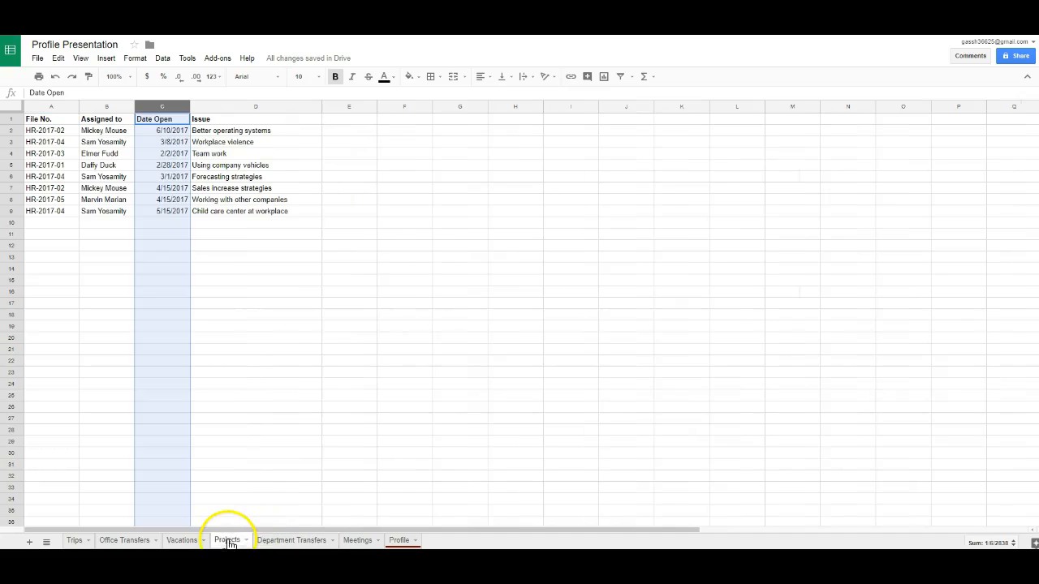
{"action": "left_click", "coordinate": [181, 540]}
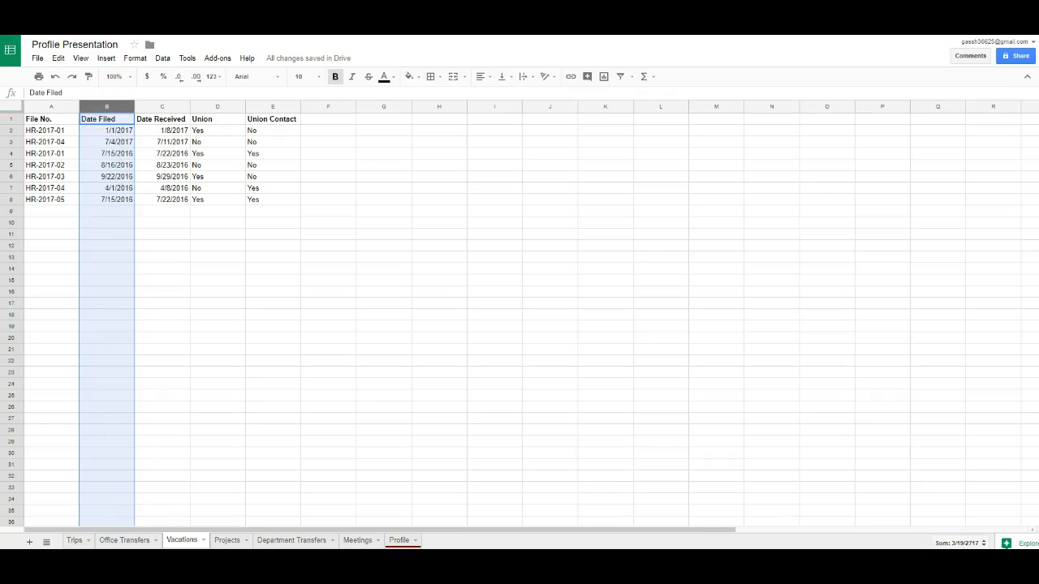
{"action": "left_click", "coordinate": [126, 541]}
{"action": "left_click", "coordinate": [104, 106]}
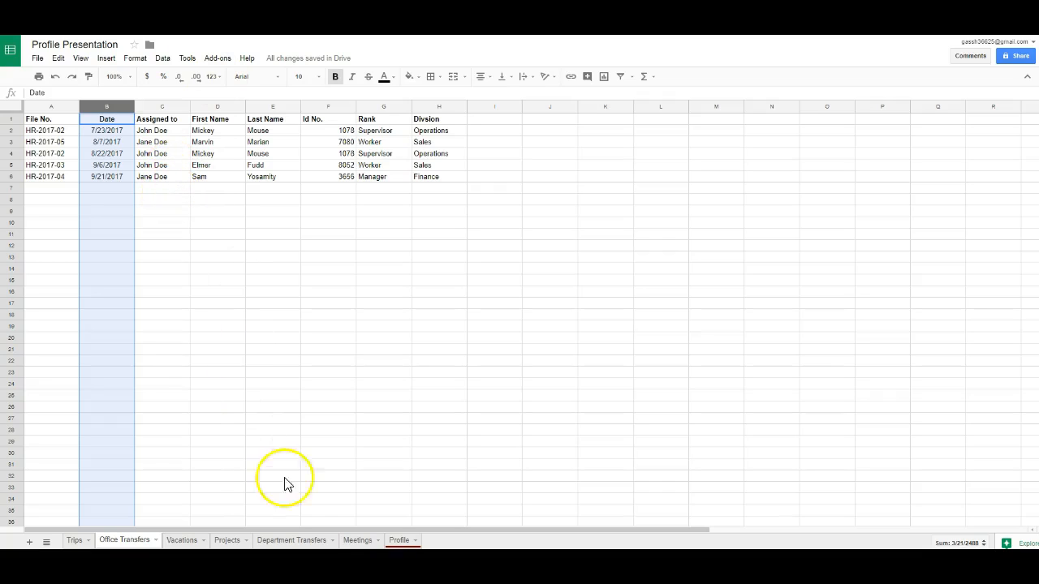
{"action": "left_click", "coordinate": [398, 540]}
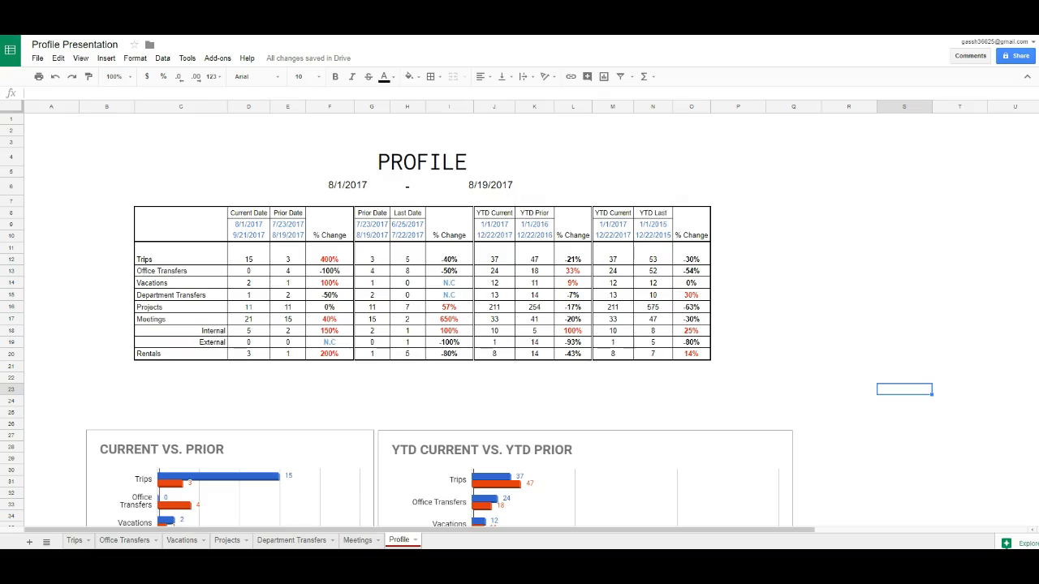
Step: Apply the Date number format to the whole Date column B of the Office Transfers sheet
{"action": "left_click", "coordinate": [126, 539]}
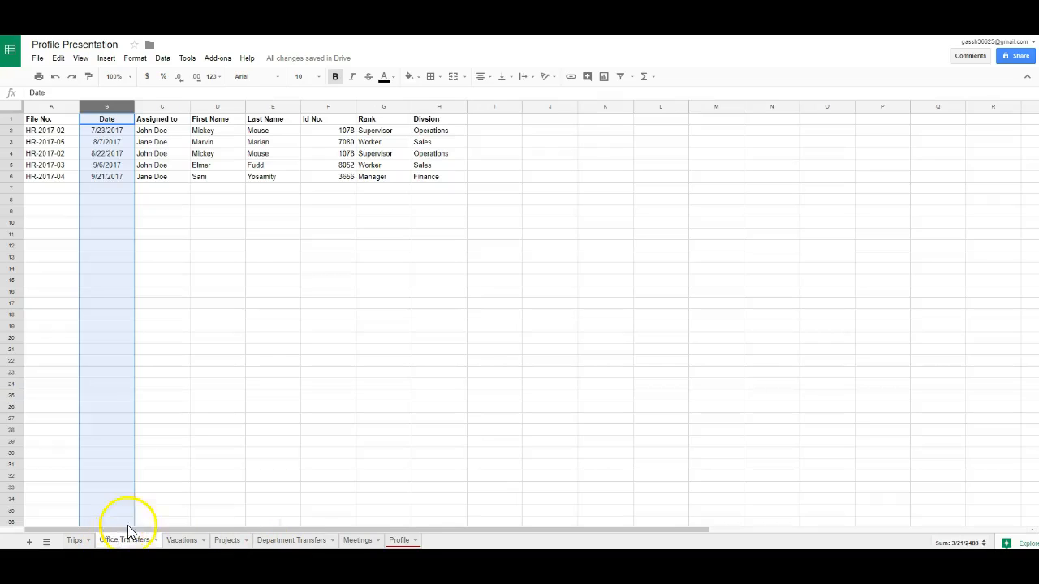
{"action": "left_click", "coordinate": [288, 269]}
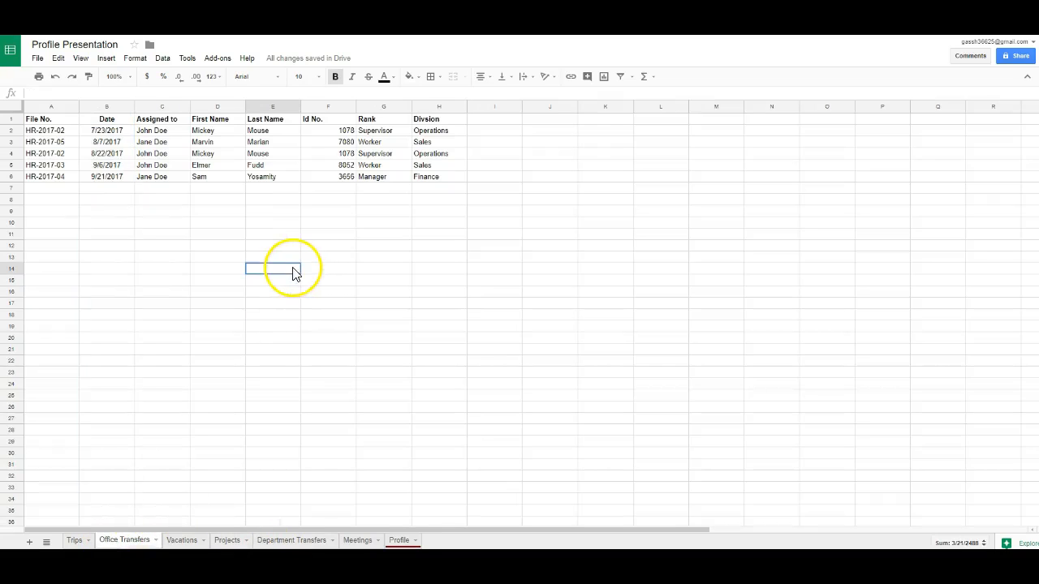
{"action": "left_click", "coordinate": [109, 177]}
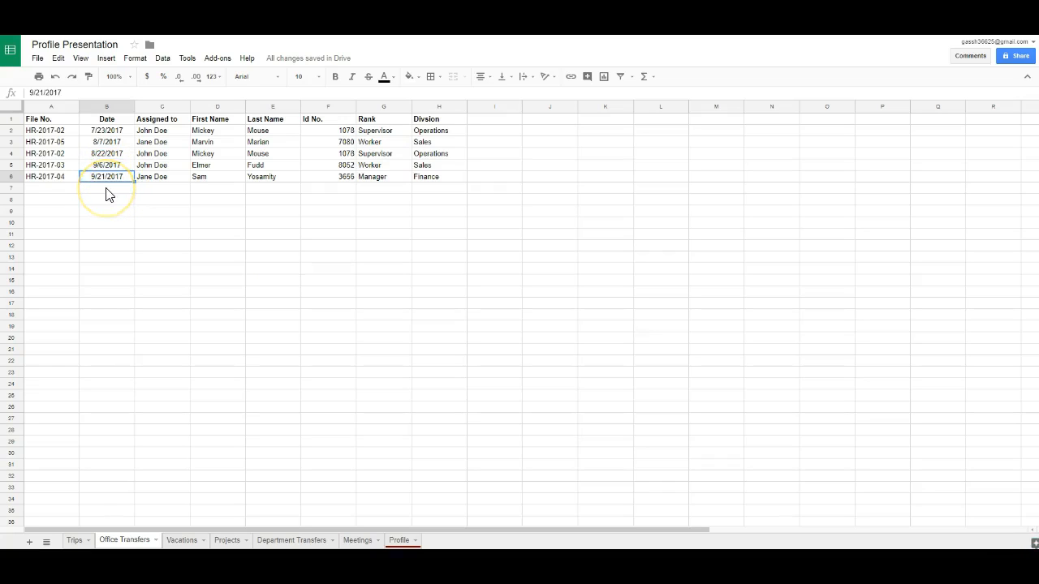
{"action": "left_click", "coordinate": [106, 189]}
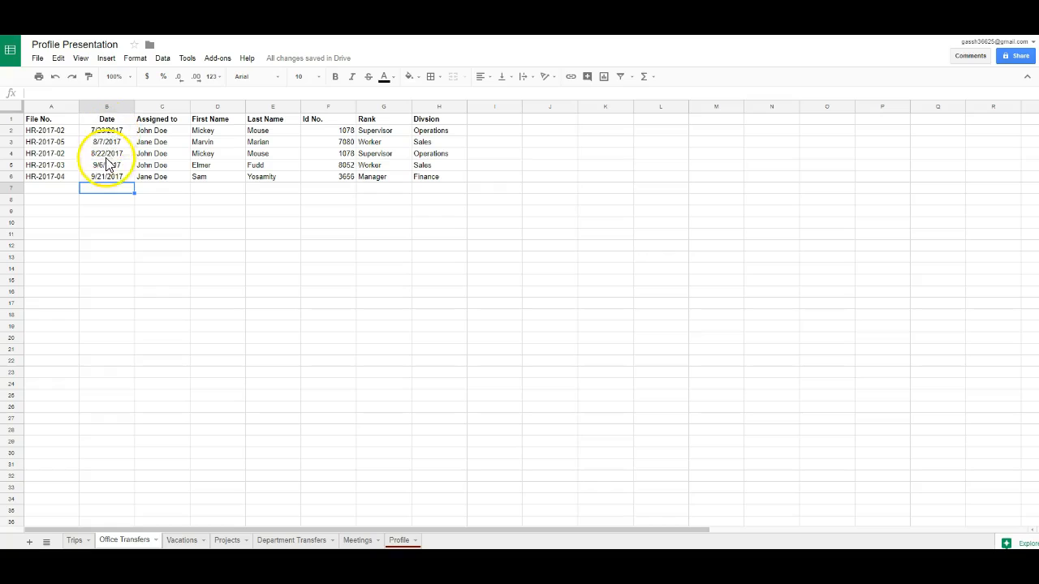
{"action": "left_click", "coordinate": [115, 106]}
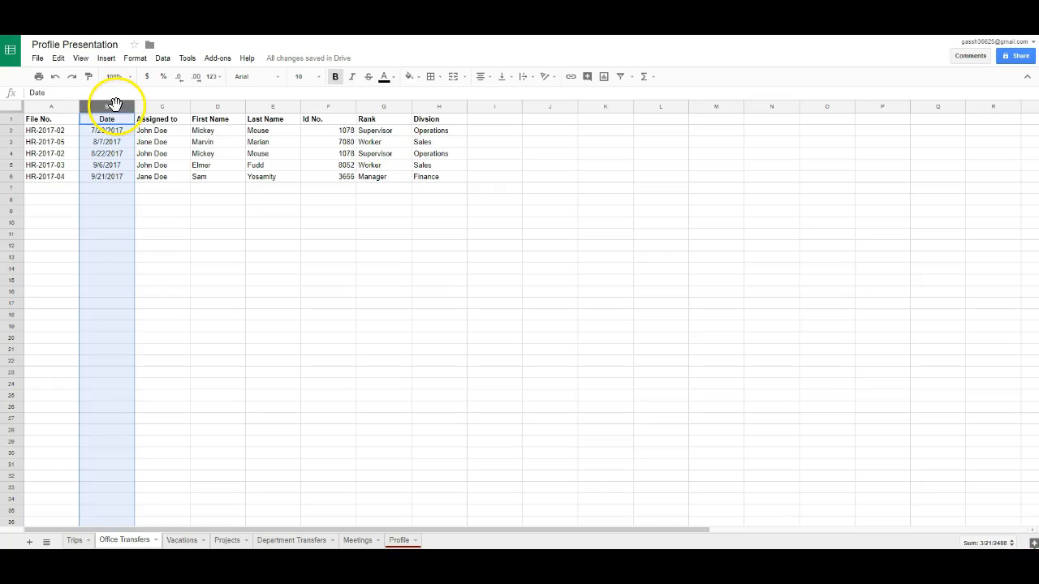
{"action": "left_click", "coordinate": [136, 60]}
{"action": "mouse_move", "coordinate": [155, 78]}
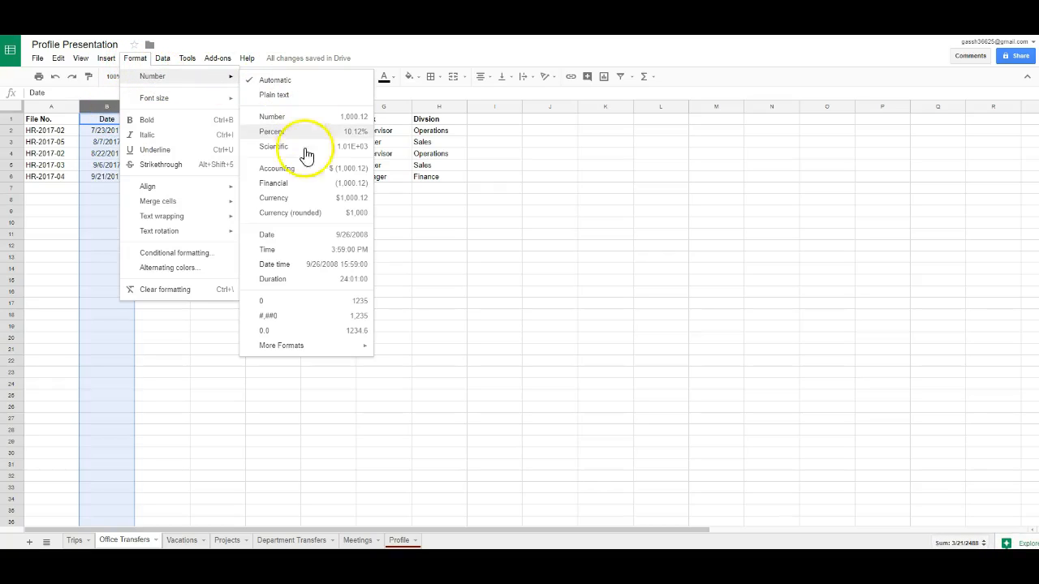
{"action": "left_click", "coordinate": [294, 243]}
{"action": "left_click", "coordinate": [369, 234]}
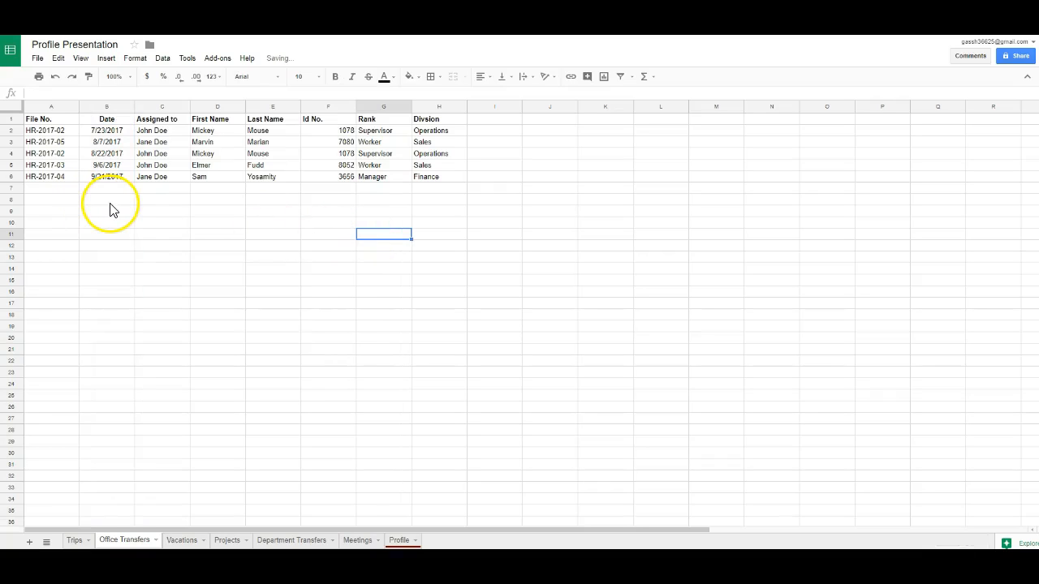
Step: Check the date format of B6 in Office Transfers by opening its calendar picker, leaving the date as it is
{"action": "left_click", "coordinate": [117, 203]}
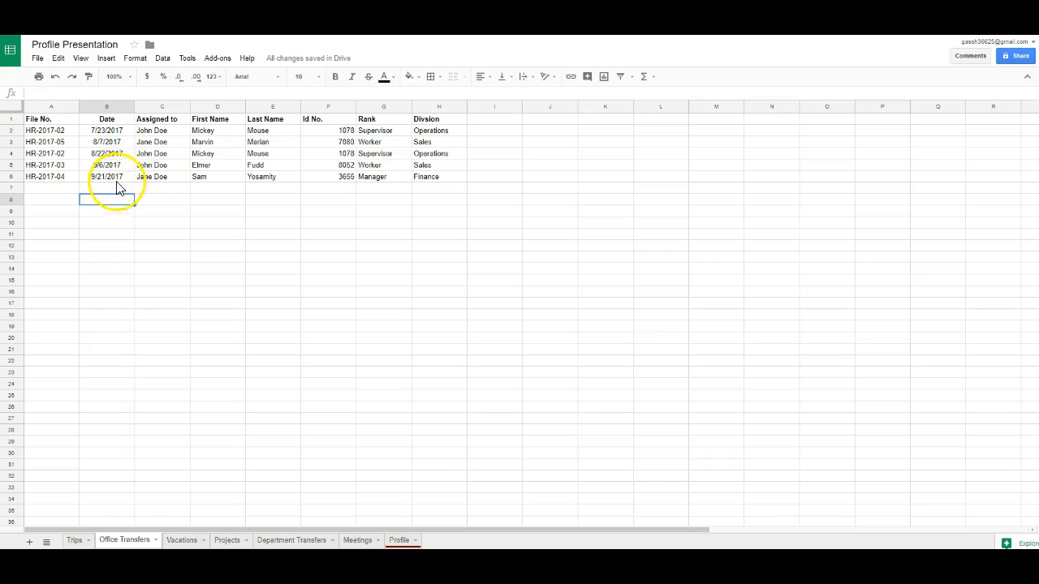
{"action": "left_click", "coordinate": [112, 188]}
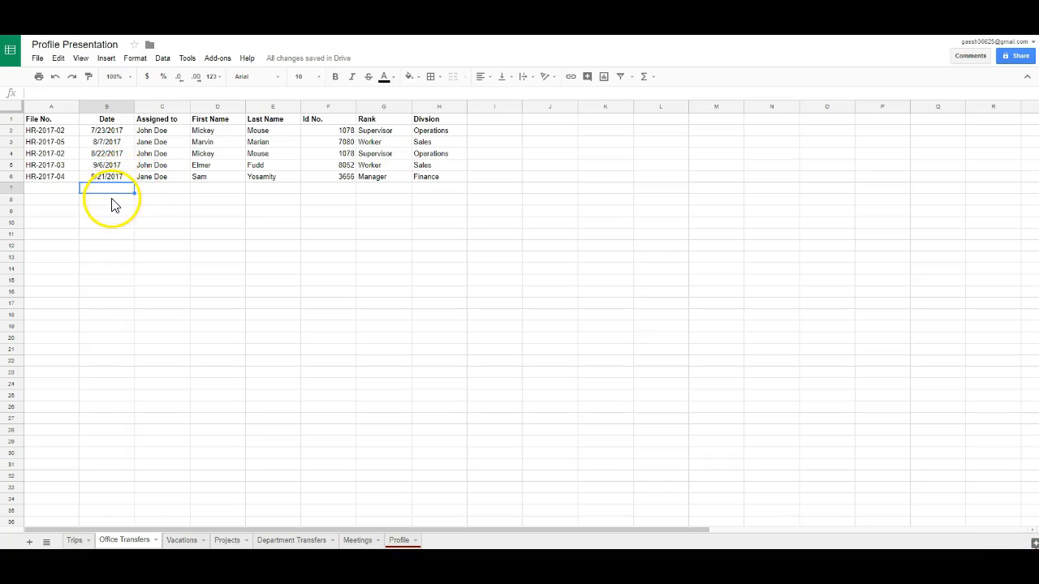
{"action": "double_click", "coordinate": [120, 177]}
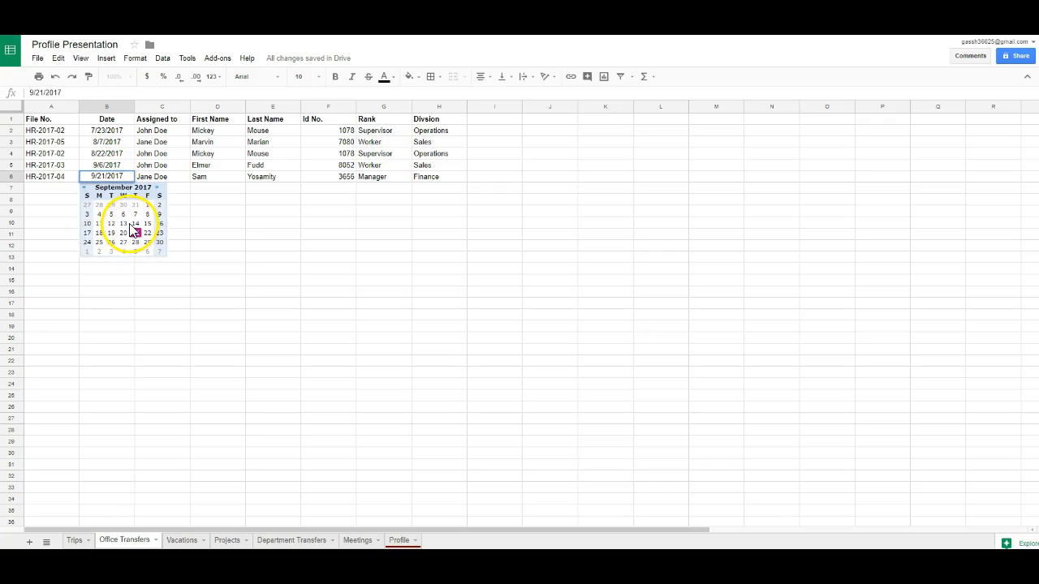
{"action": "left_click", "coordinate": [197, 269]}
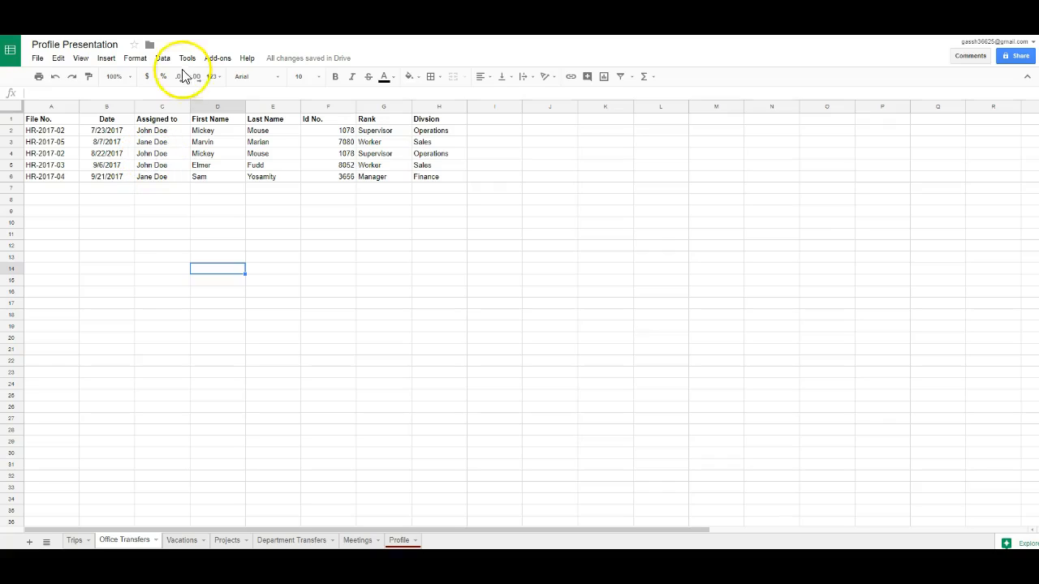
Step: Compare the Date Open column of the Projects sheet with the date ranges and Projects row in the Profile table
{"action": "left_click", "coordinate": [398, 540]}
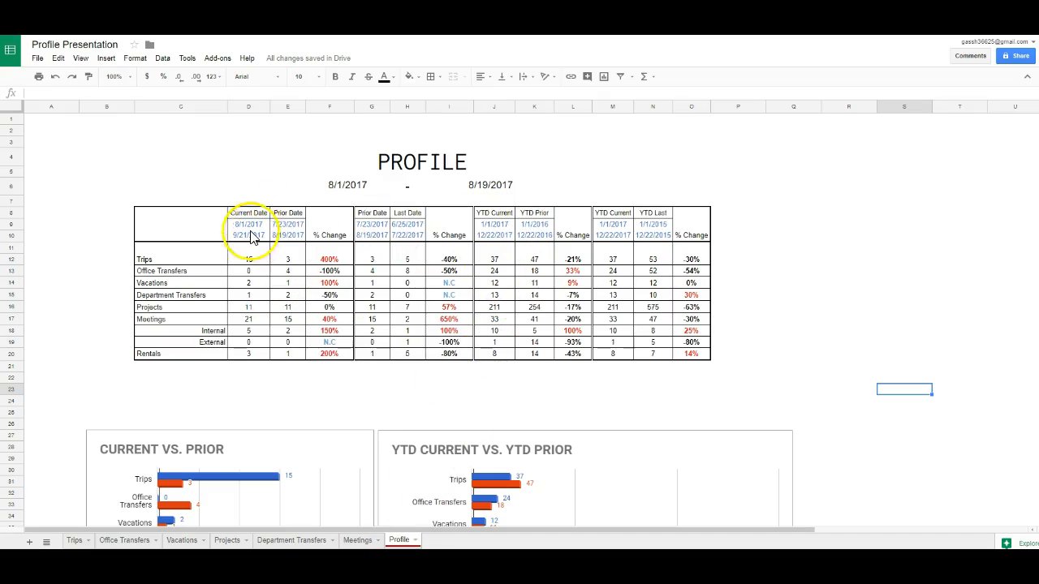
{"action": "left_click", "coordinate": [230, 539]}
{"action": "left_click", "coordinate": [271, 350]}
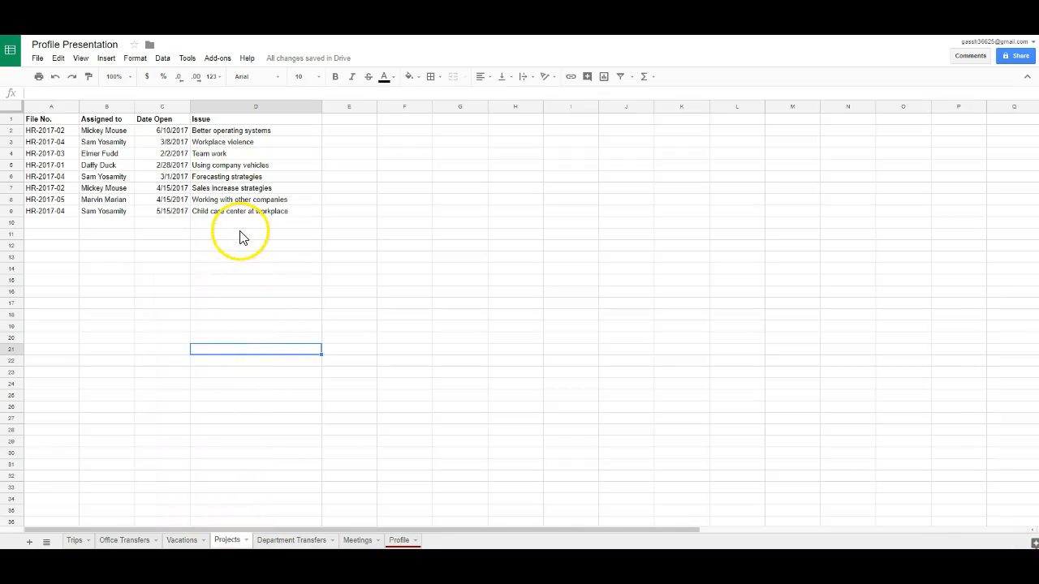
{"action": "left_click", "coordinate": [402, 541]}
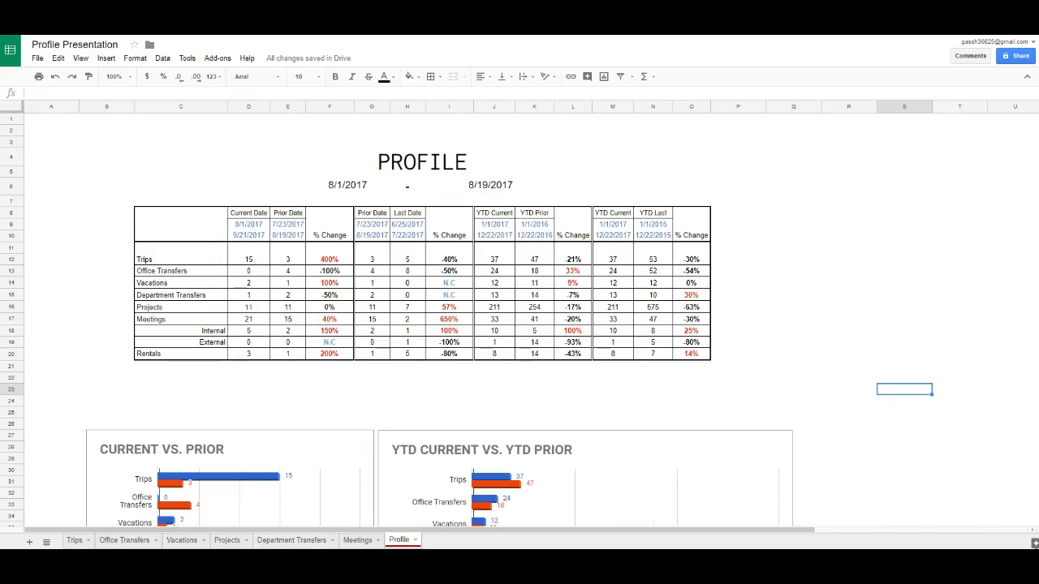
{"action": "left_click", "coordinate": [228, 540]}
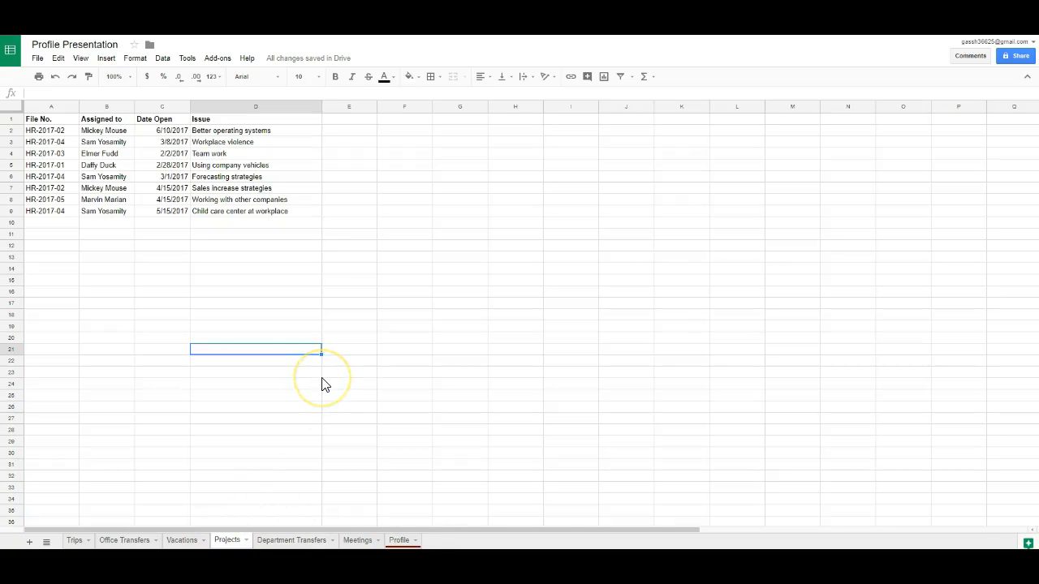
{"action": "left_click", "coordinate": [319, 374]}
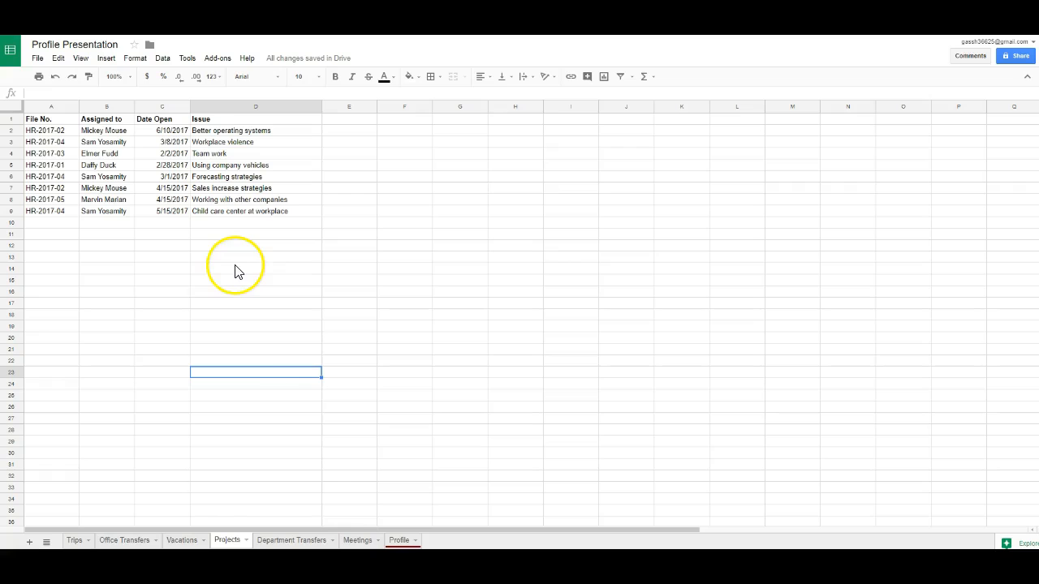
{"action": "left_click", "coordinate": [398, 539]}
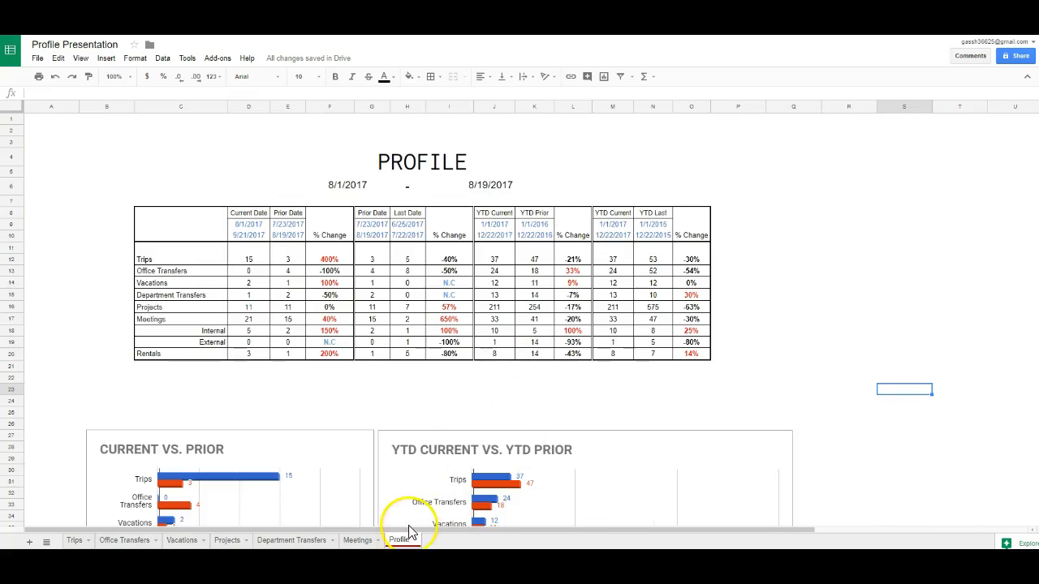
Step: Check the date format of D4 in the Meetings sheet through its calendar picker, and return to the Profile sheet
{"action": "left_click", "coordinate": [356, 538]}
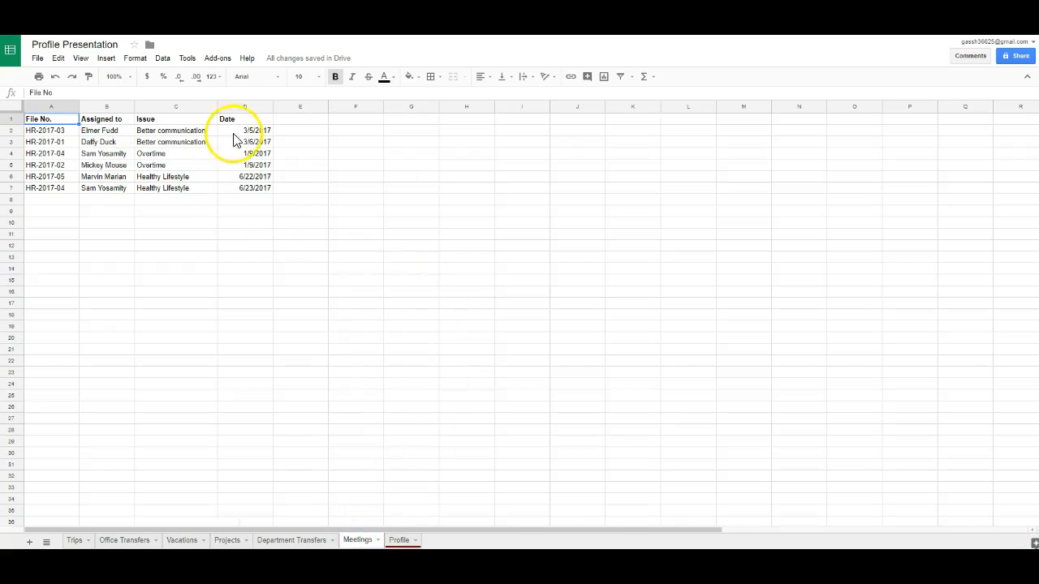
{"action": "left_click", "coordinate": [242, 106]}
{"action": "left_click", "coordinate": [255, 154]}
{"action": "double_click", "coordinate": [254, 153]}
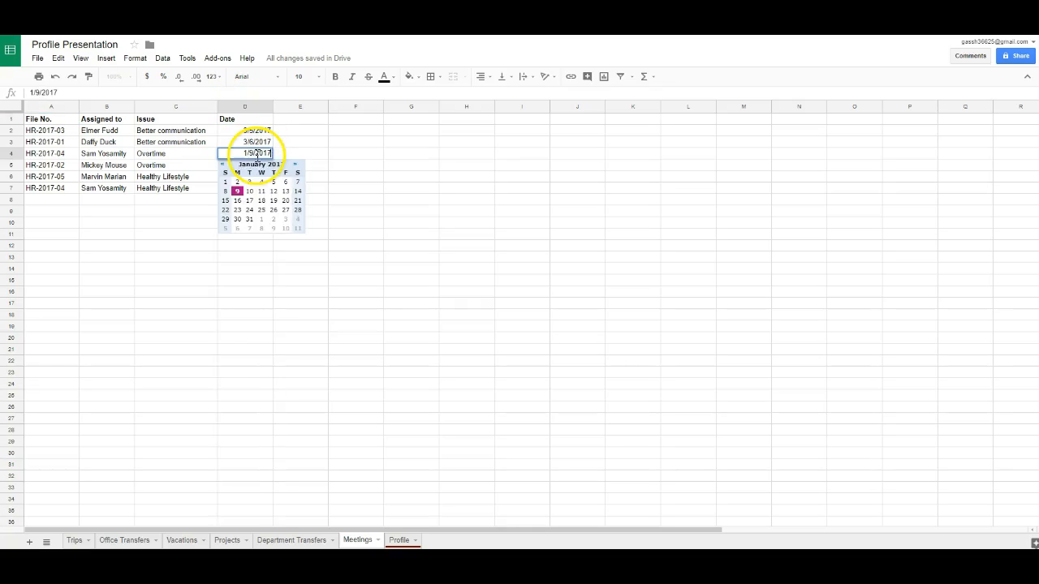
{"action": "left_click", "coordinate": [296, 262]}
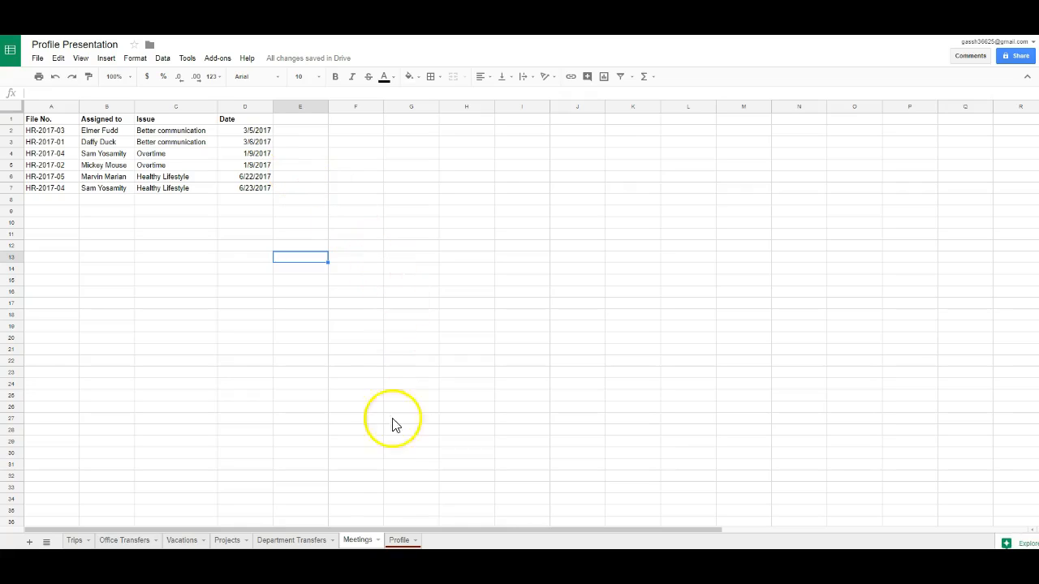
{"action": "left_click", "coordinate": [398, 540]}
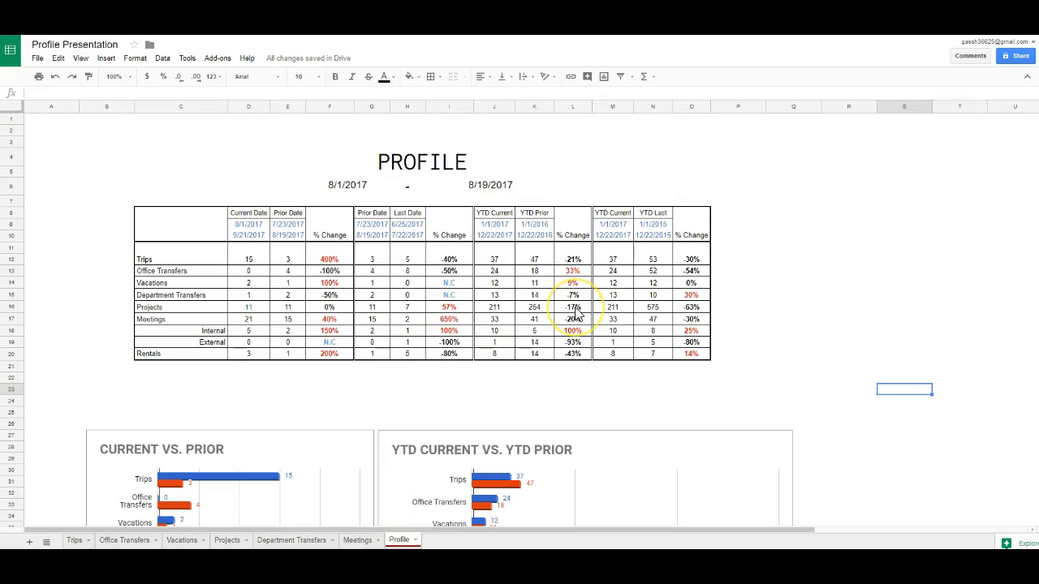